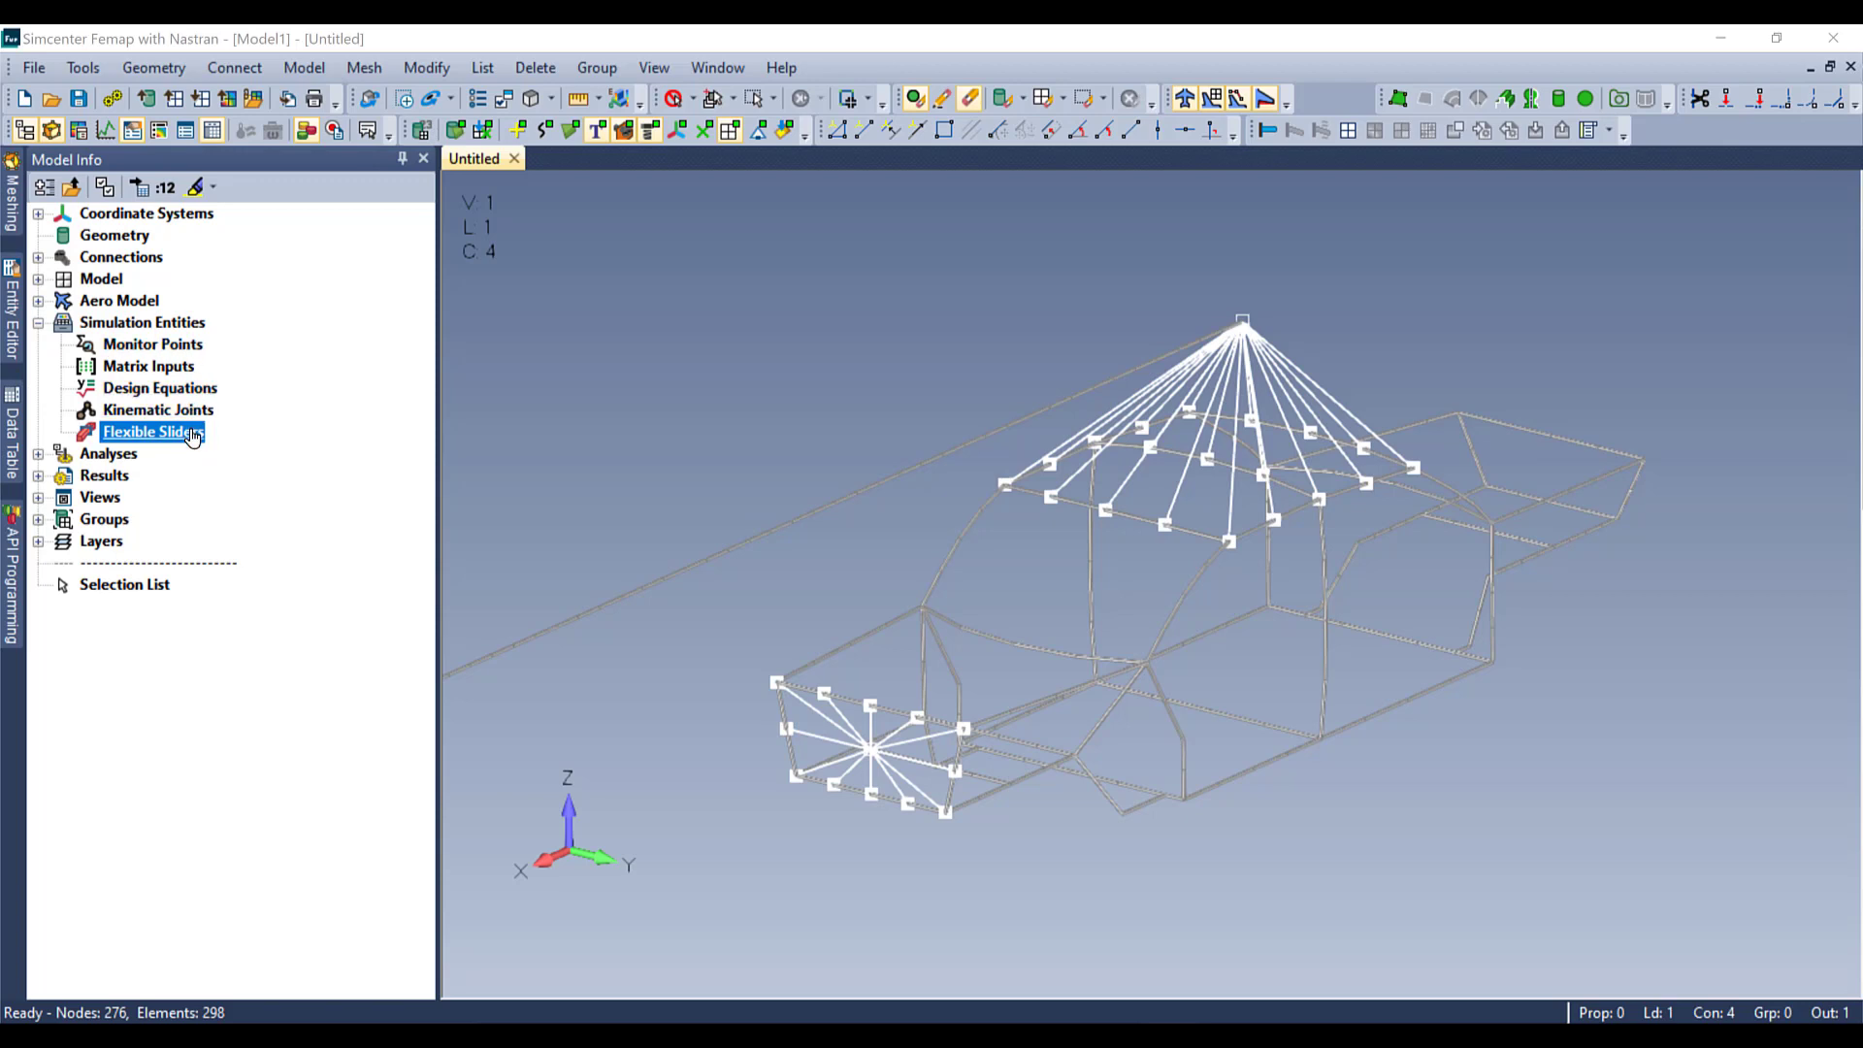
Step: Start a new flexible slider of type Prismatic, with driver type None and the No Friction option
{"action": "right_click", "coordinate": [192, 436]}
{"action": "left_click", "coordinate": [217, 444]}
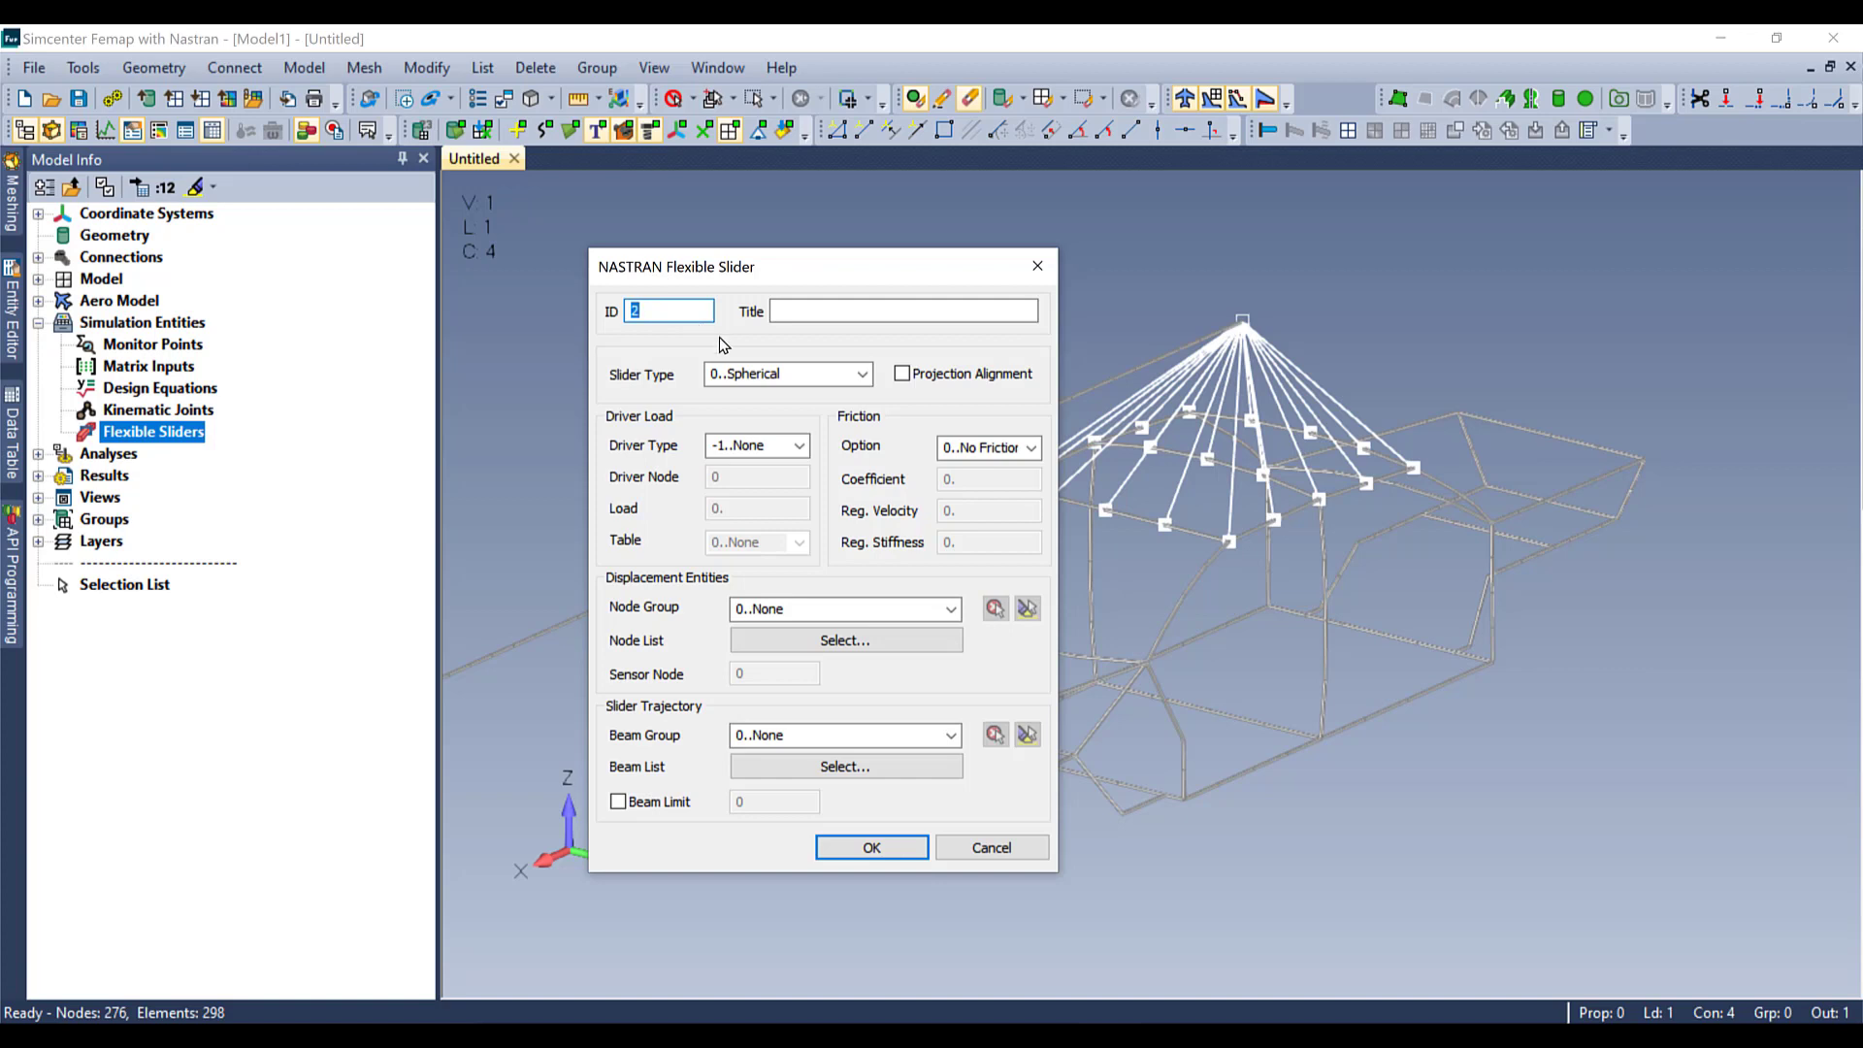
{"action": "left_click", "coordinate": [860, 376]}
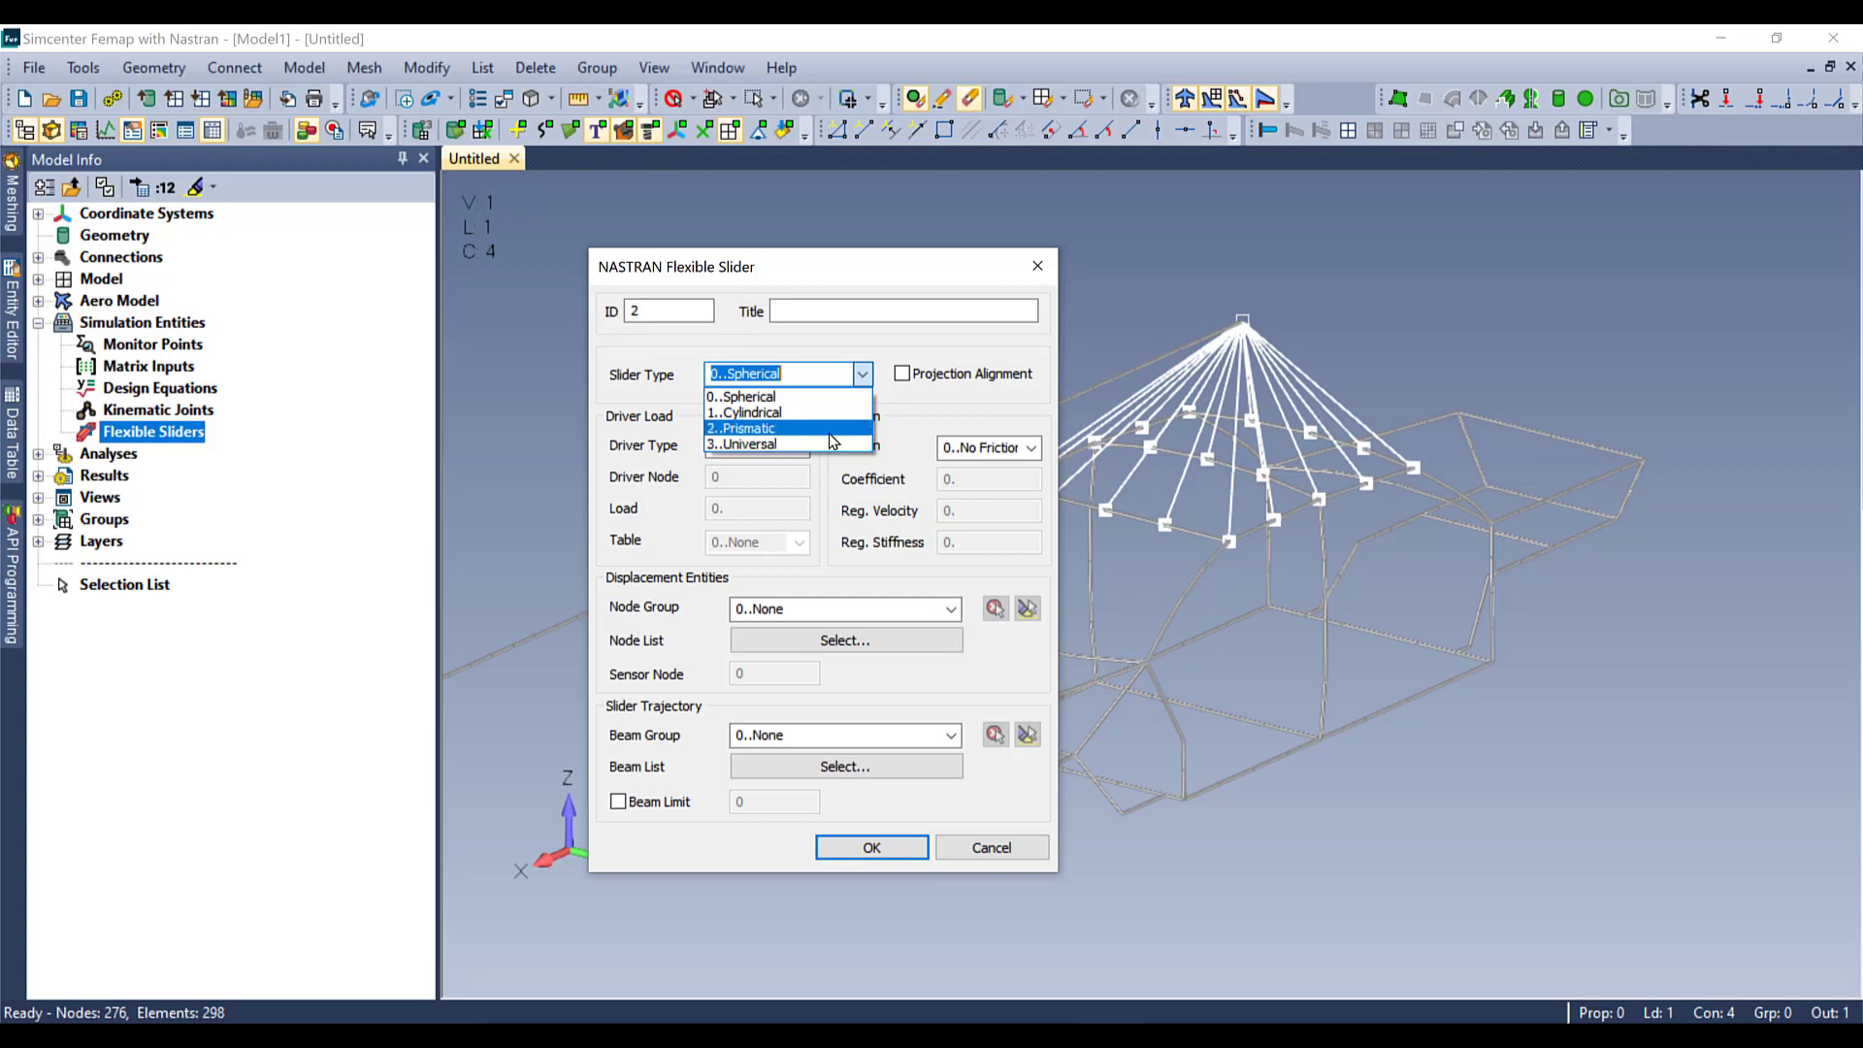
{"action": "left_click", "coordinate": [828, 433]}
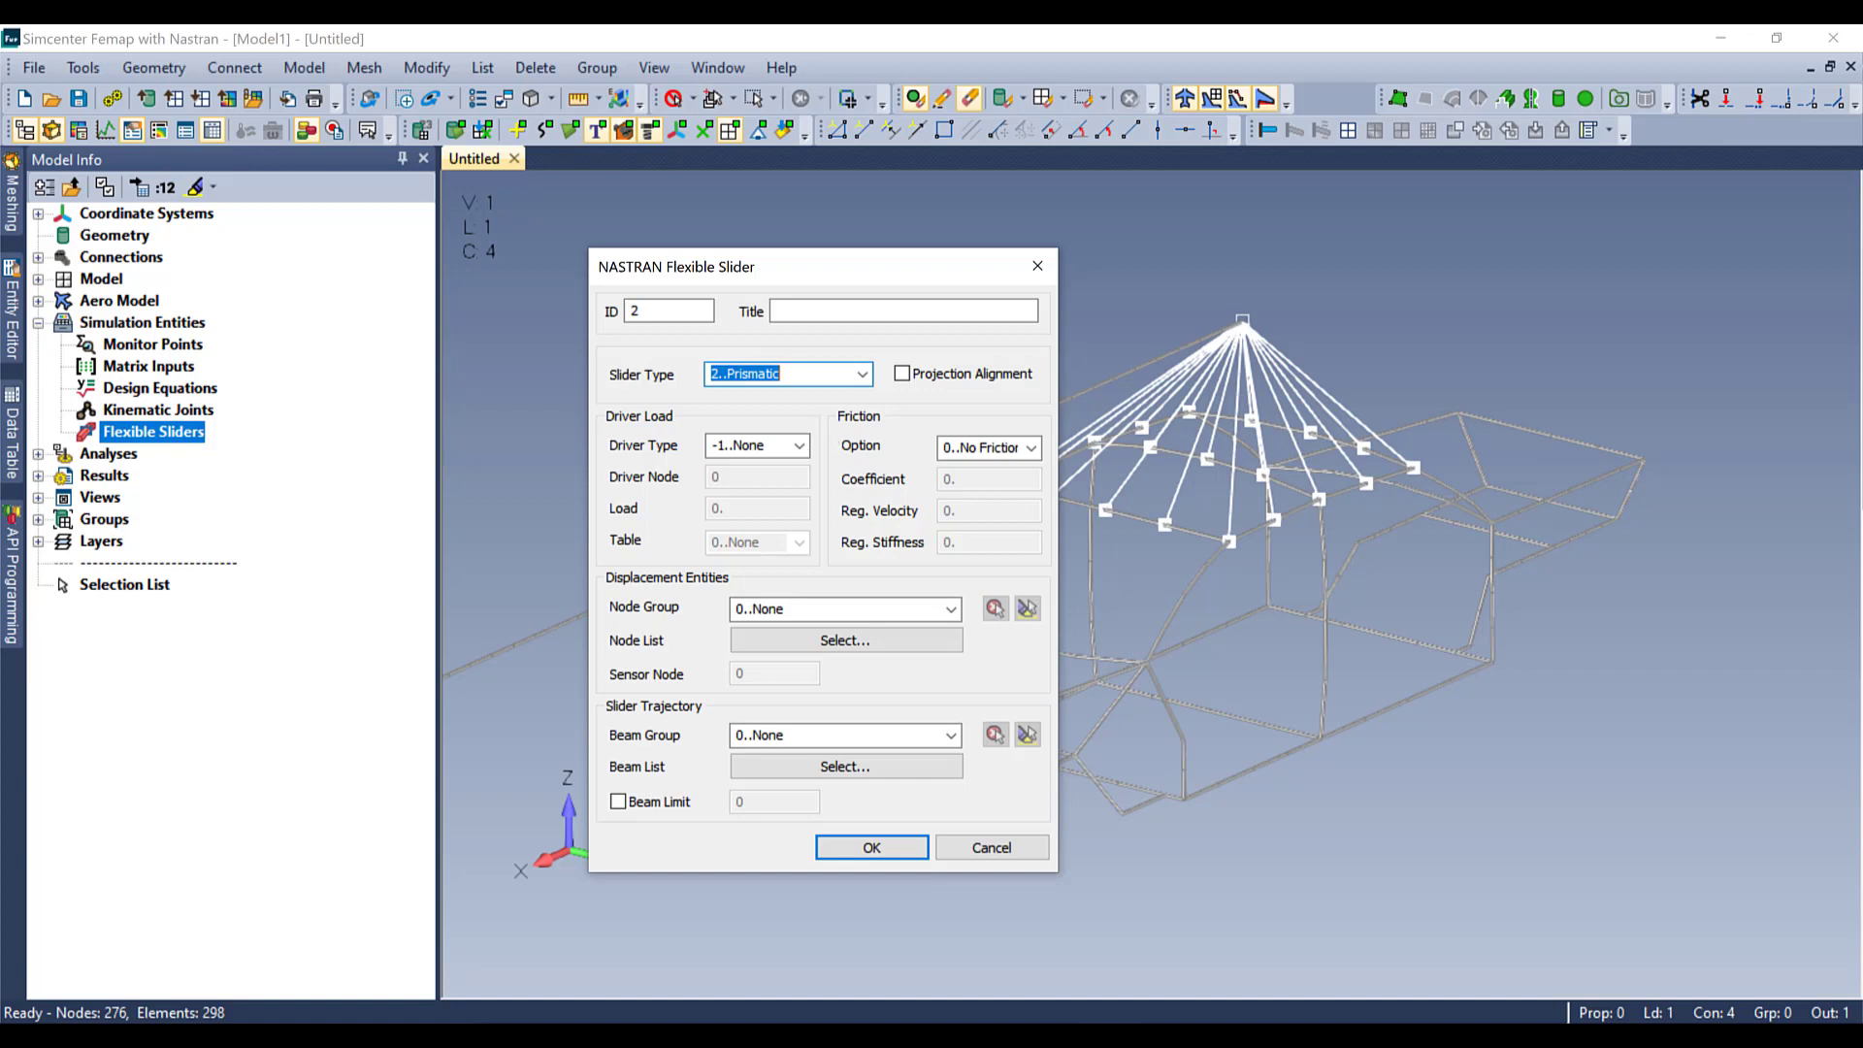
{"action": "left_click", "coordinate": [809, 453]}
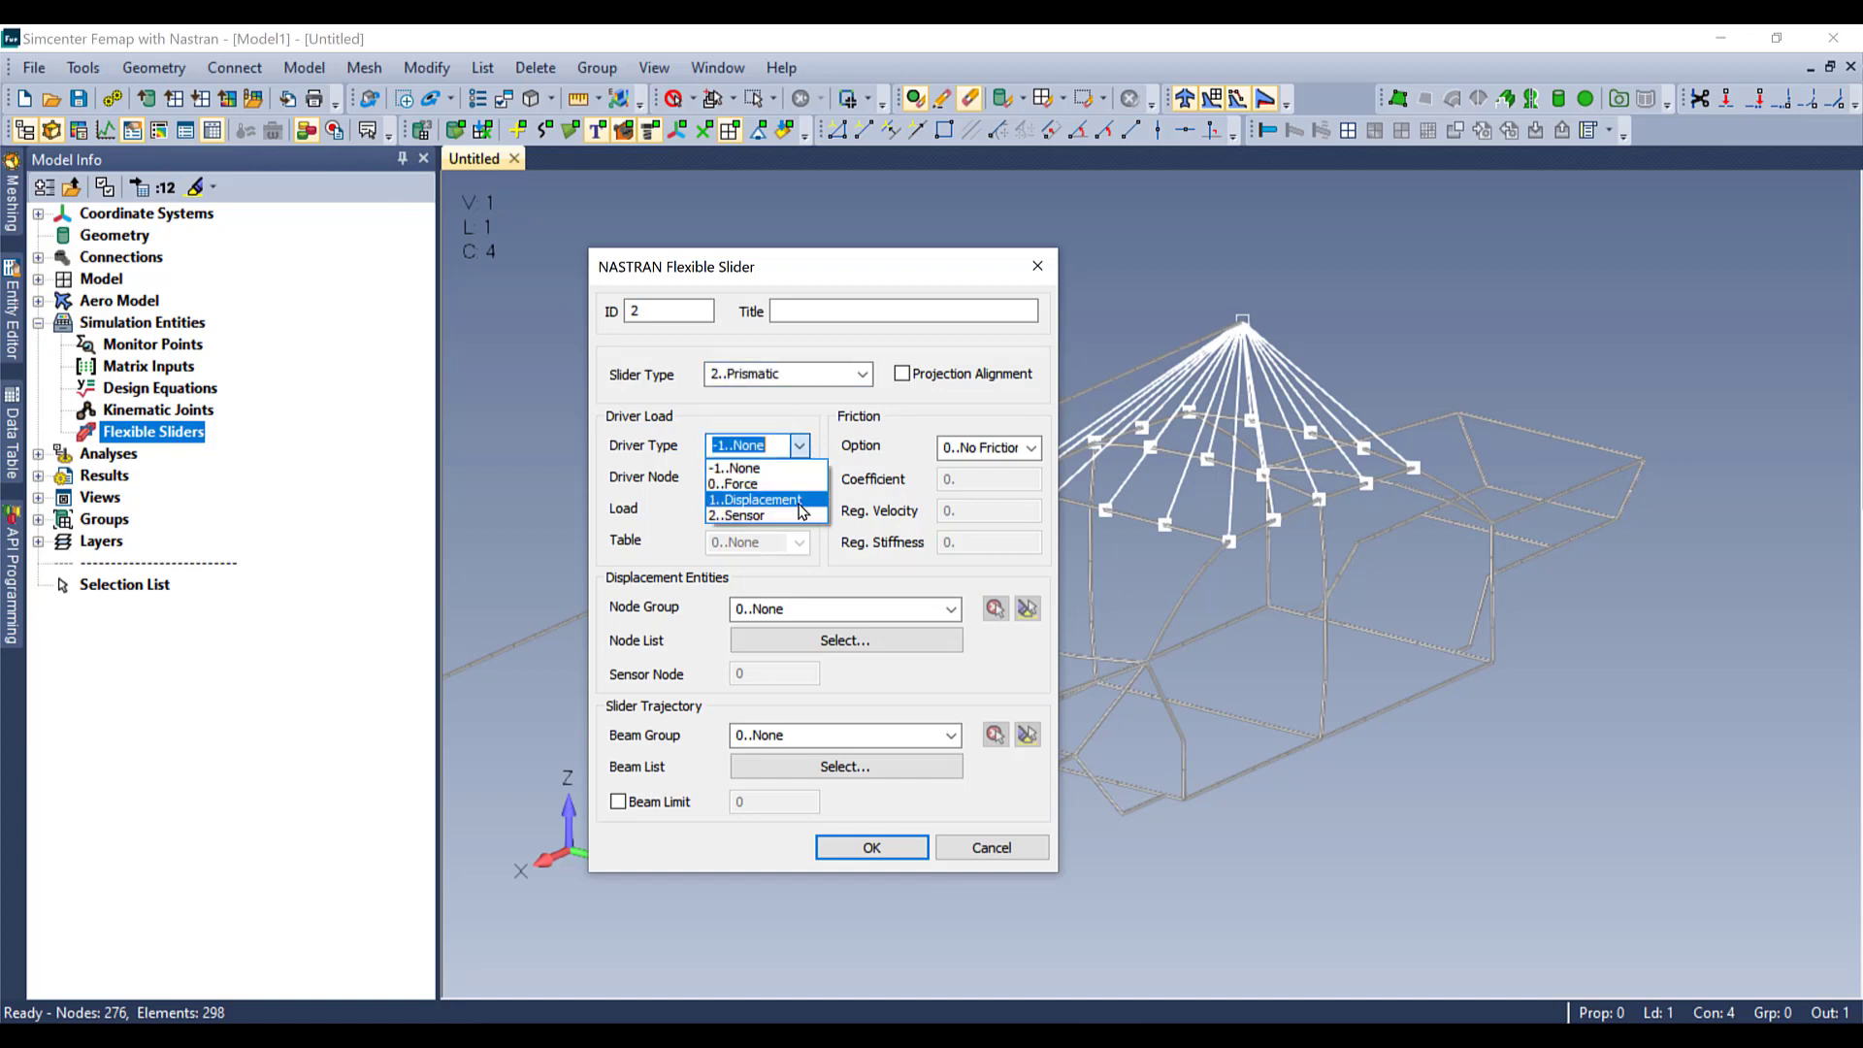
{"action": "left_click", "coordinate": [800, 445]}
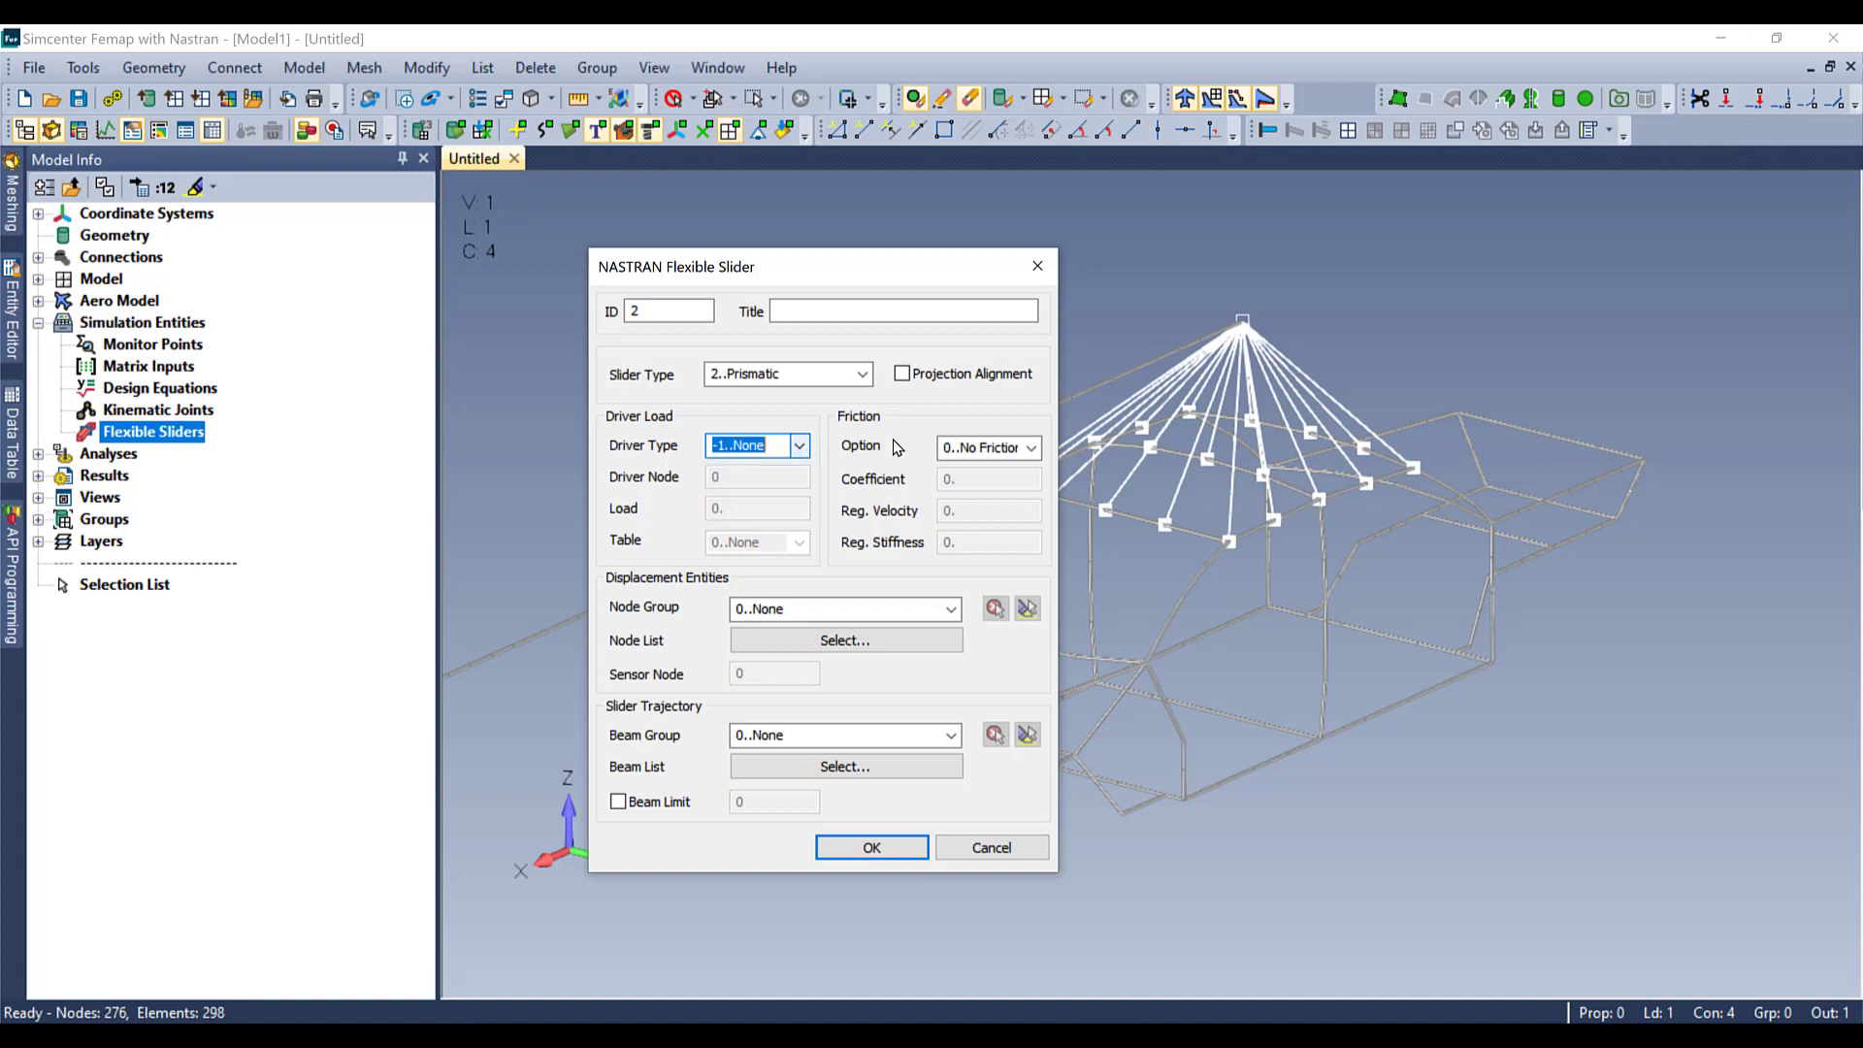
{"action": "left_click", "coordinate": [1031, 449]}
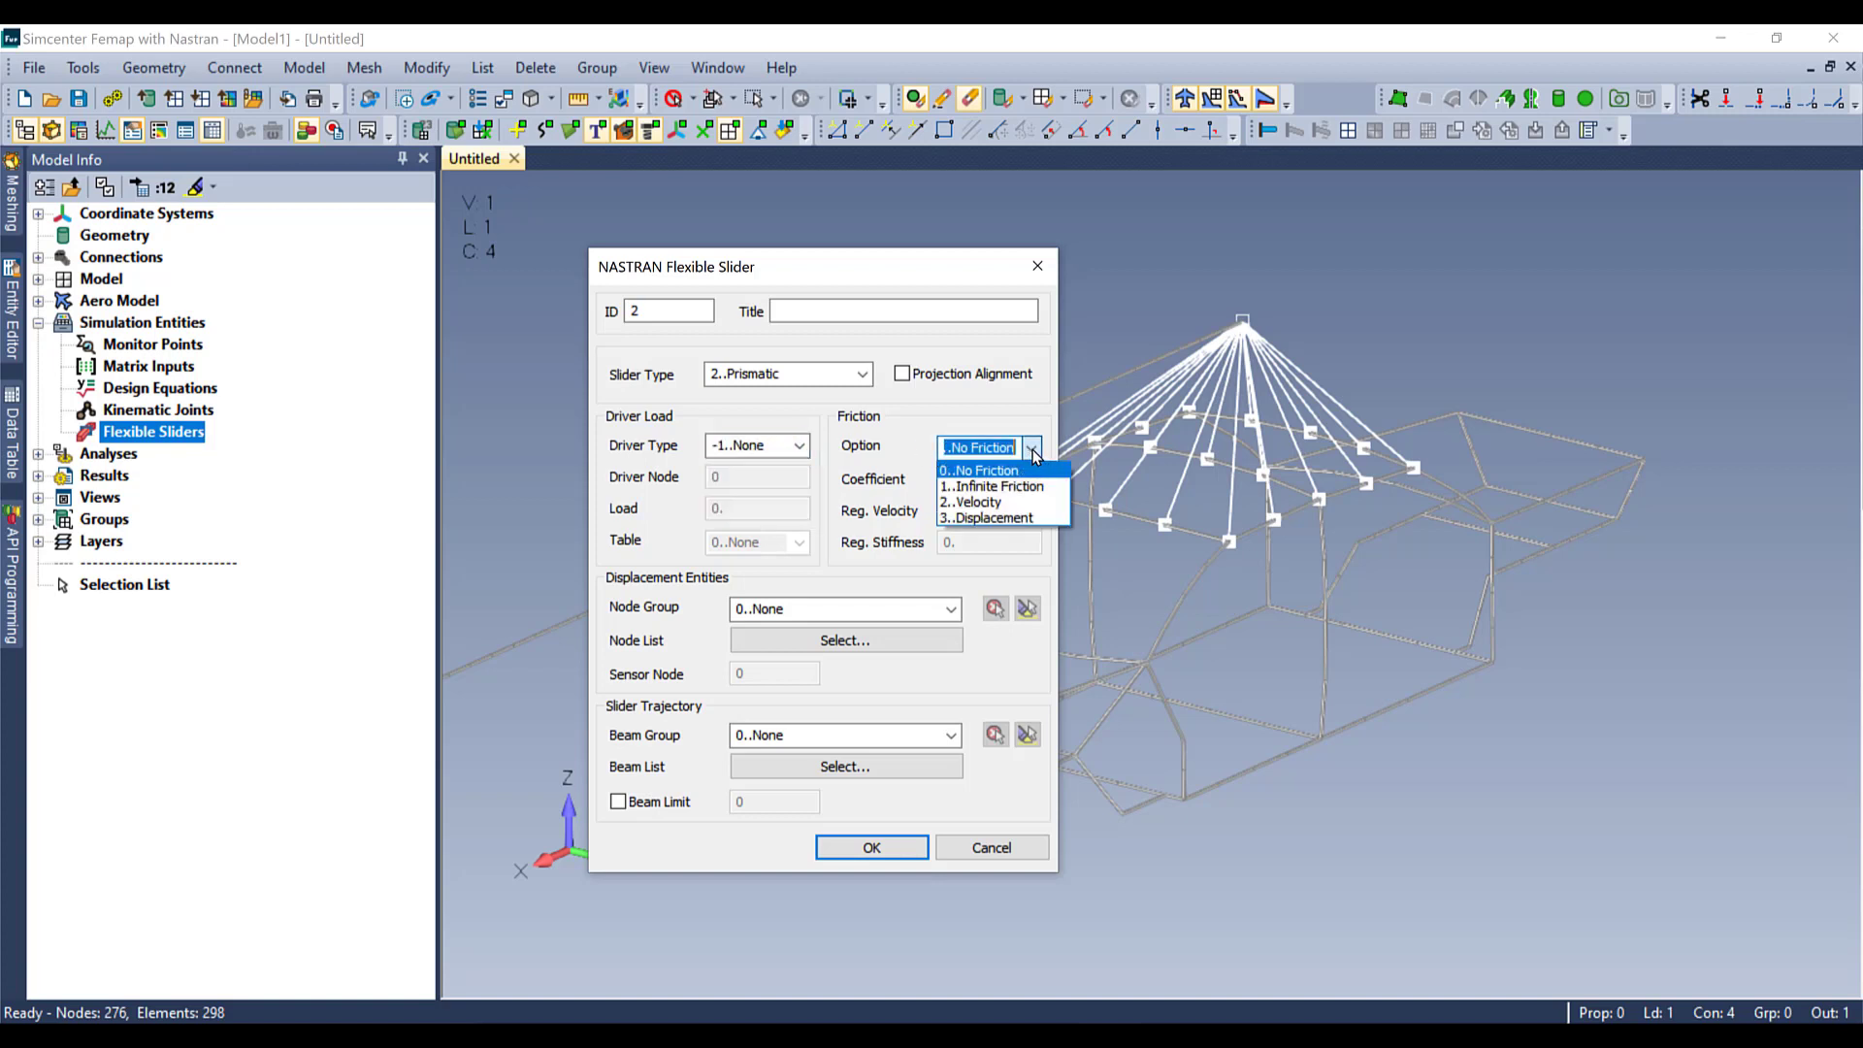
{"action": "left_click", "coordinate": [1033, 450]}
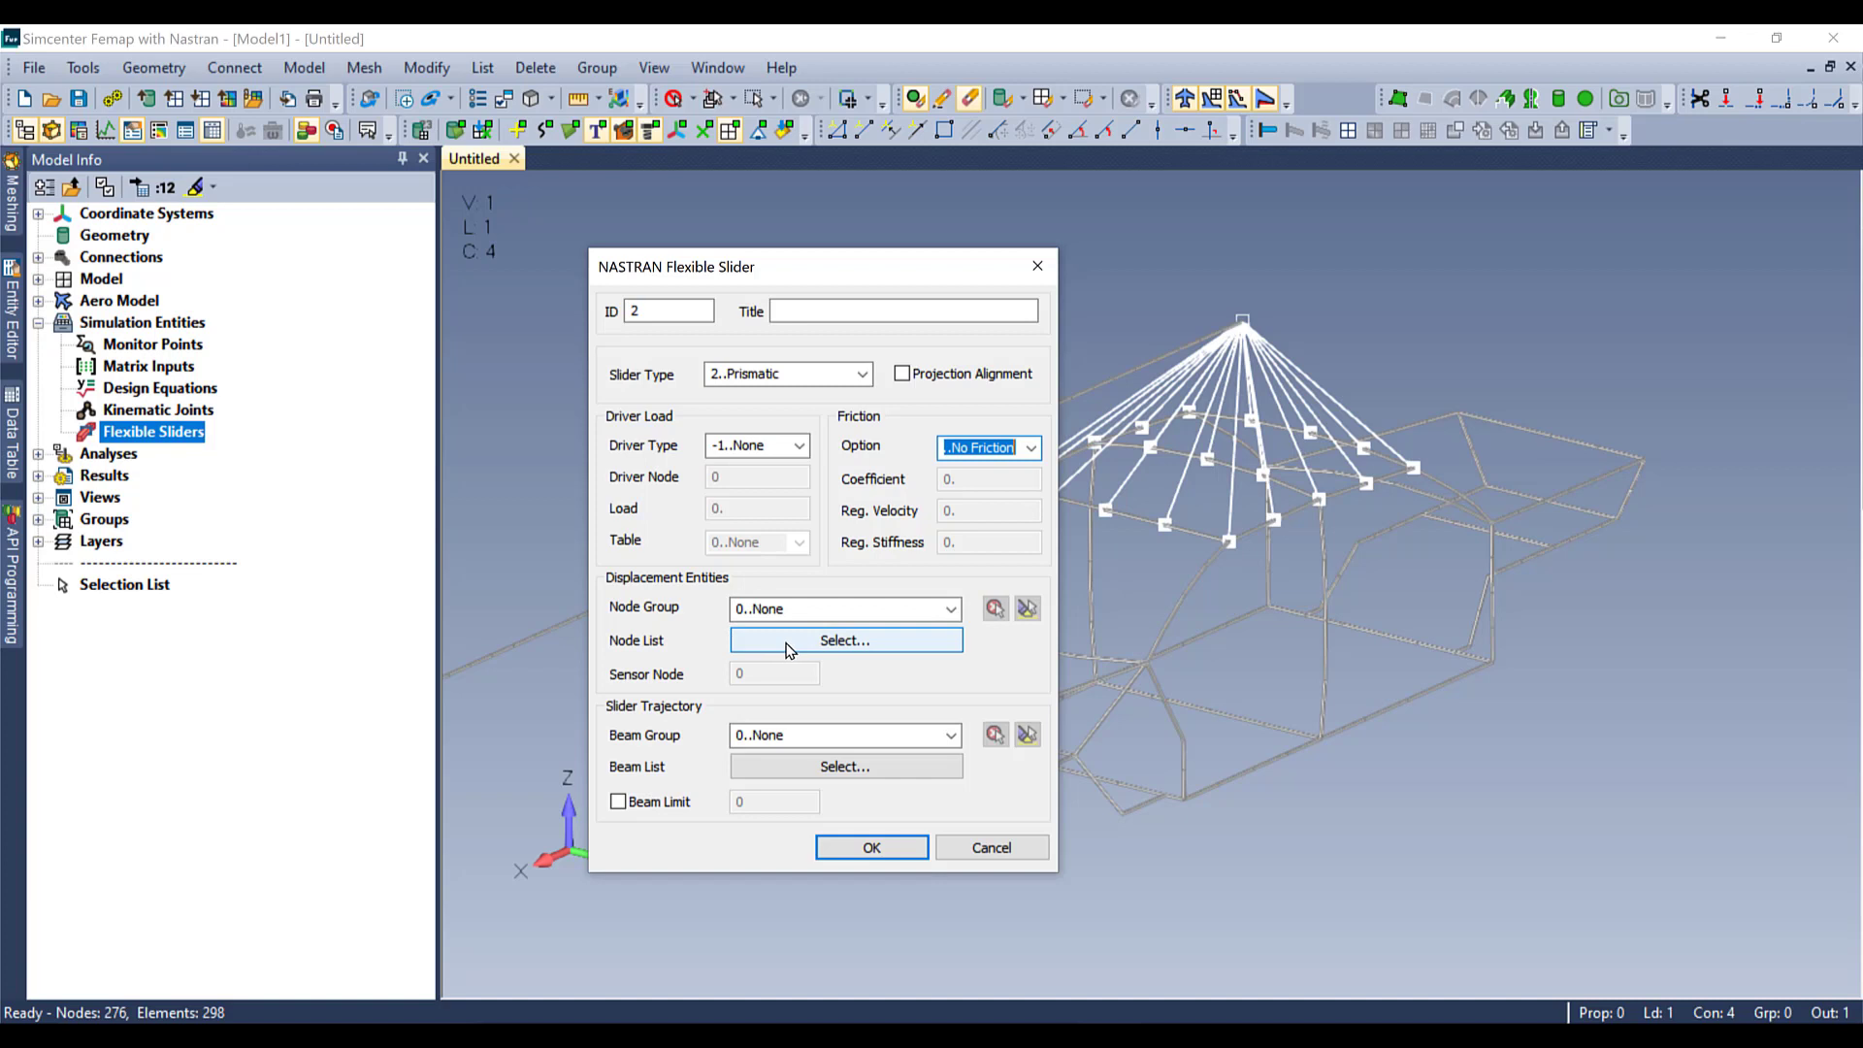
Step: Set the slider's node list to the single apex node where the rigid element legs above the cabin roof converge
{"action": "left_click", "coordinate": [786, 641]}
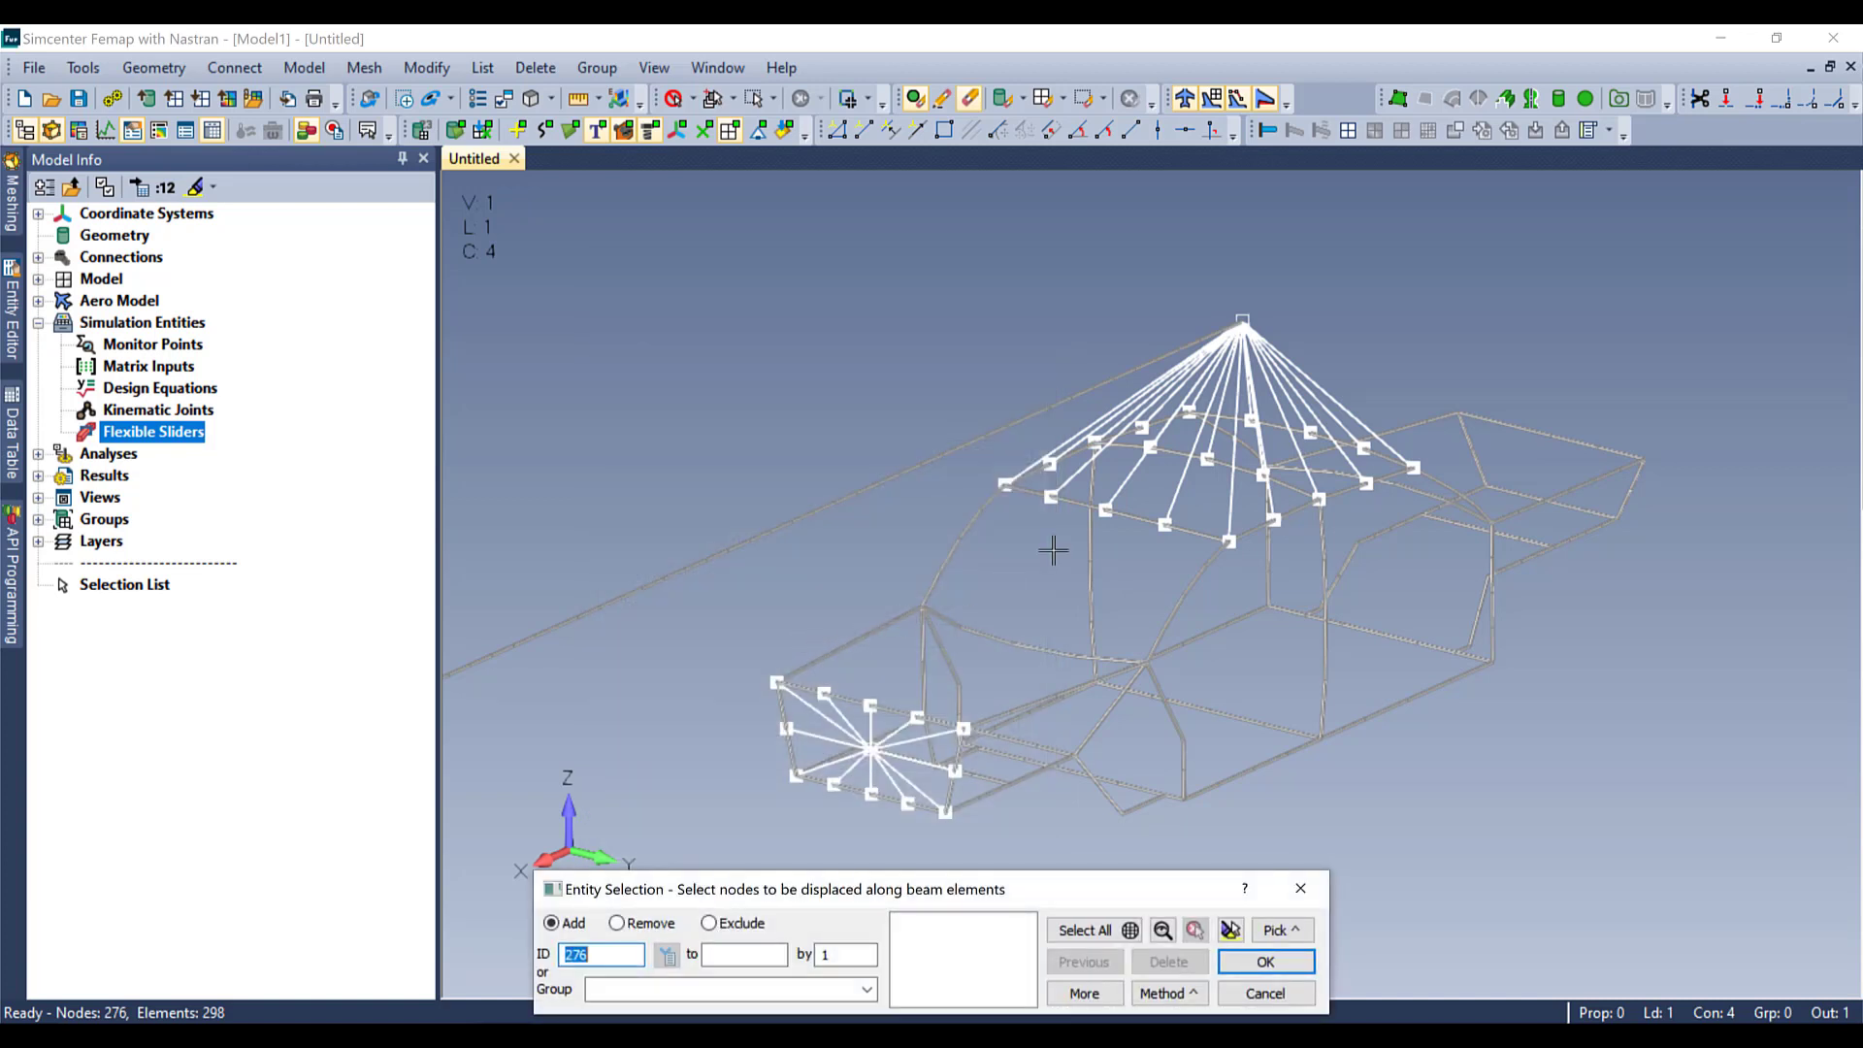
{"action": "left_click", "coordinate": [1244, 322]}
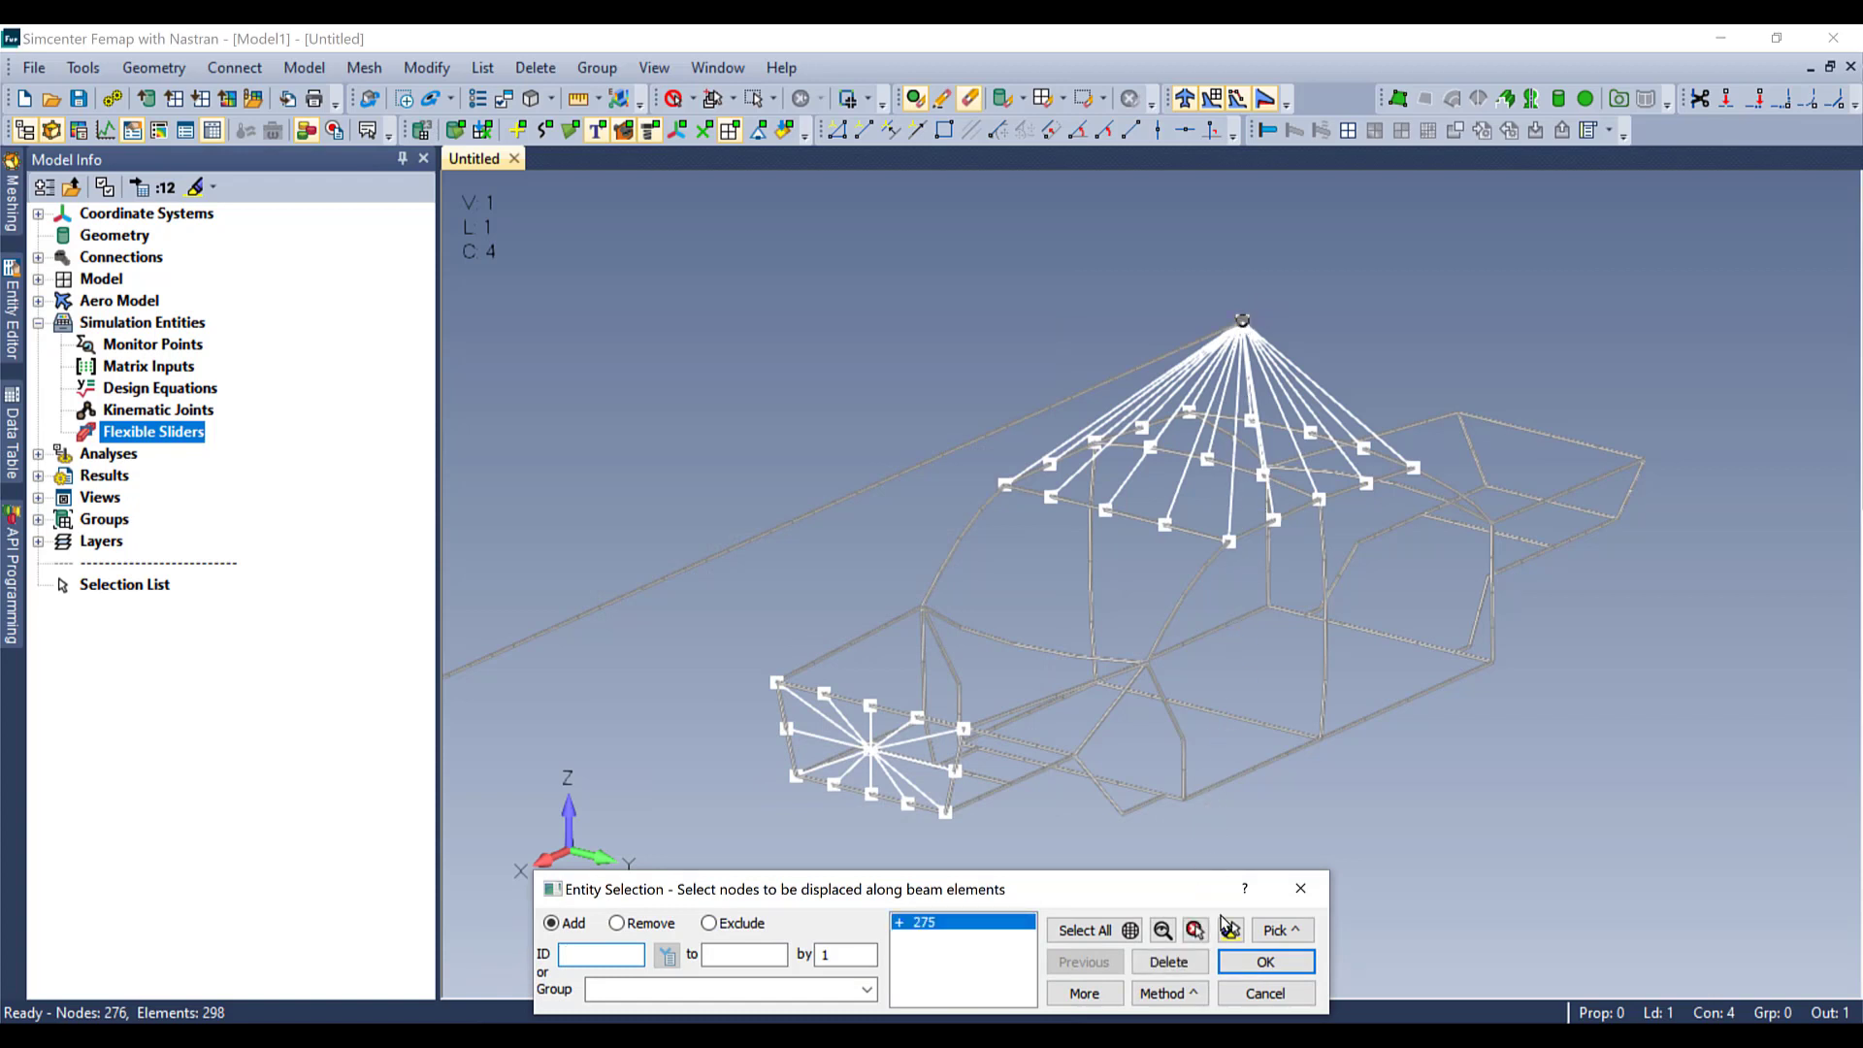
{"action": "left_click", "coordinate": [1267, 970]}
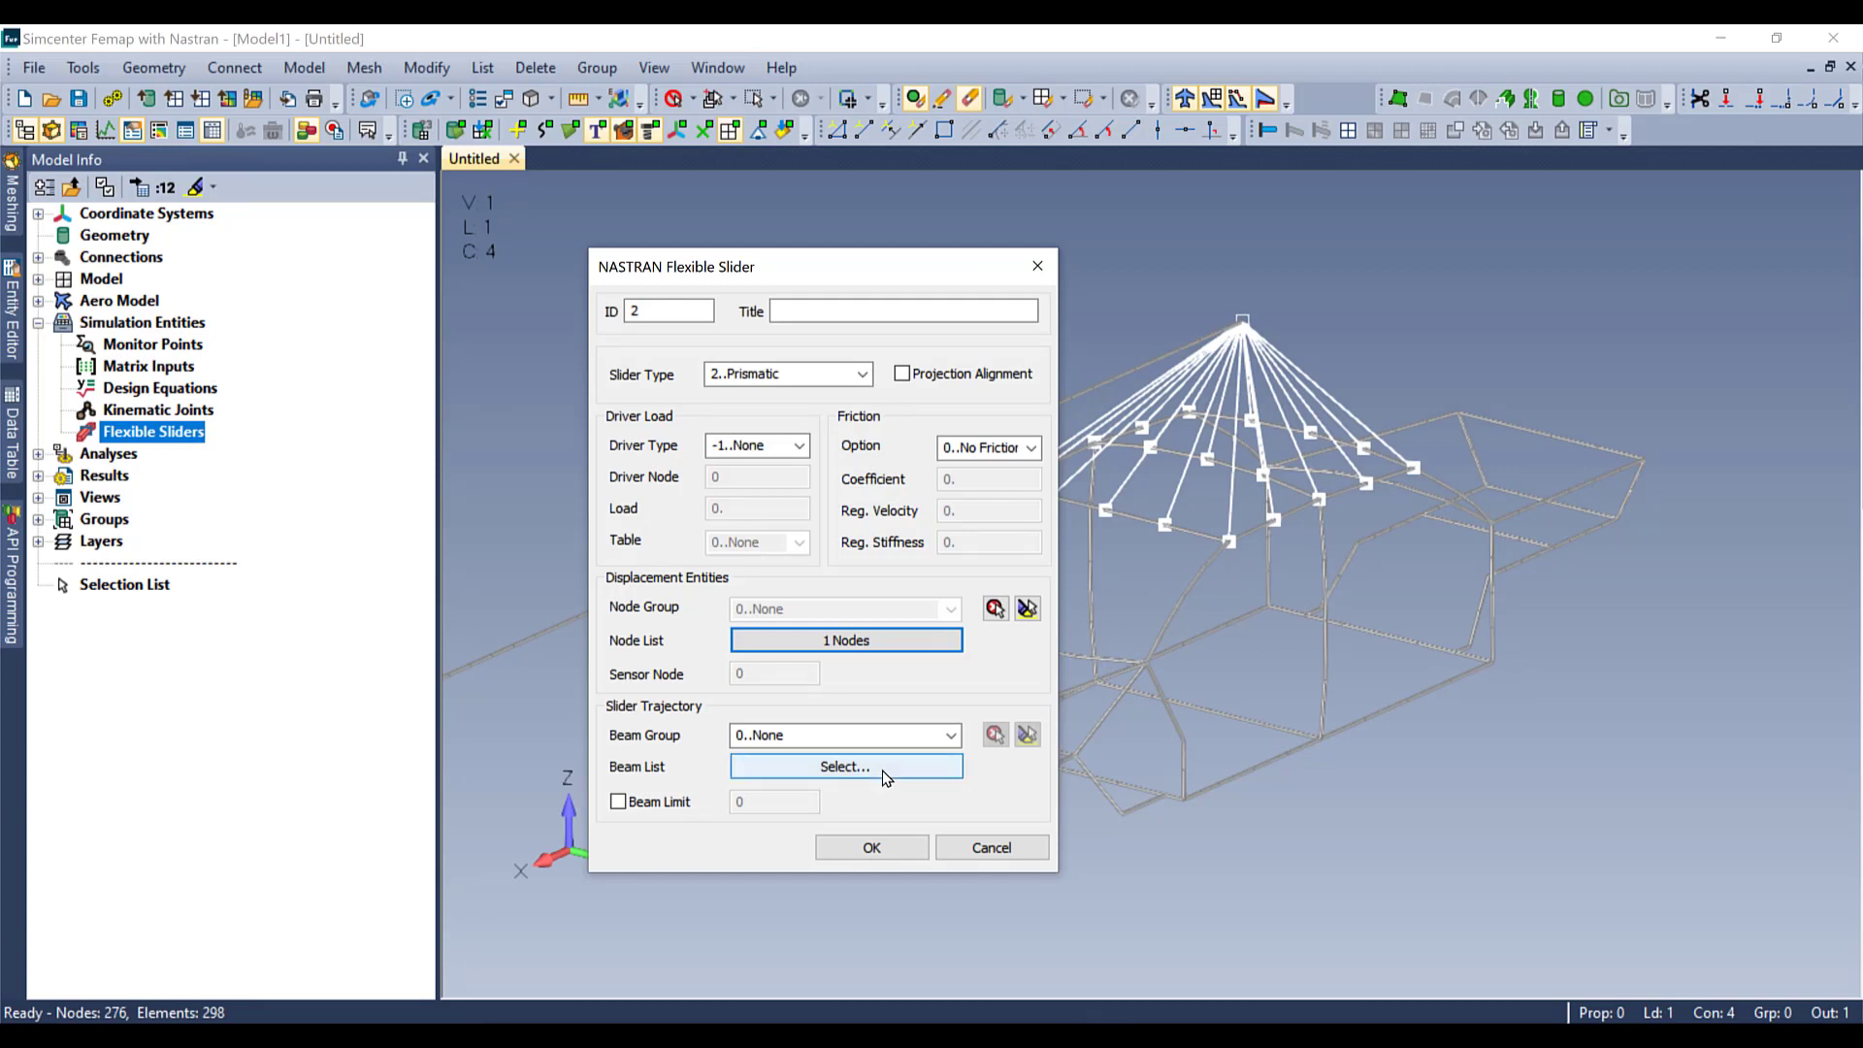
Step: Define the slider trajectory from one beam of the long cable plus all its connected elements, and create the slider
{"action": "left_click", "coordinate": [882, 766]}
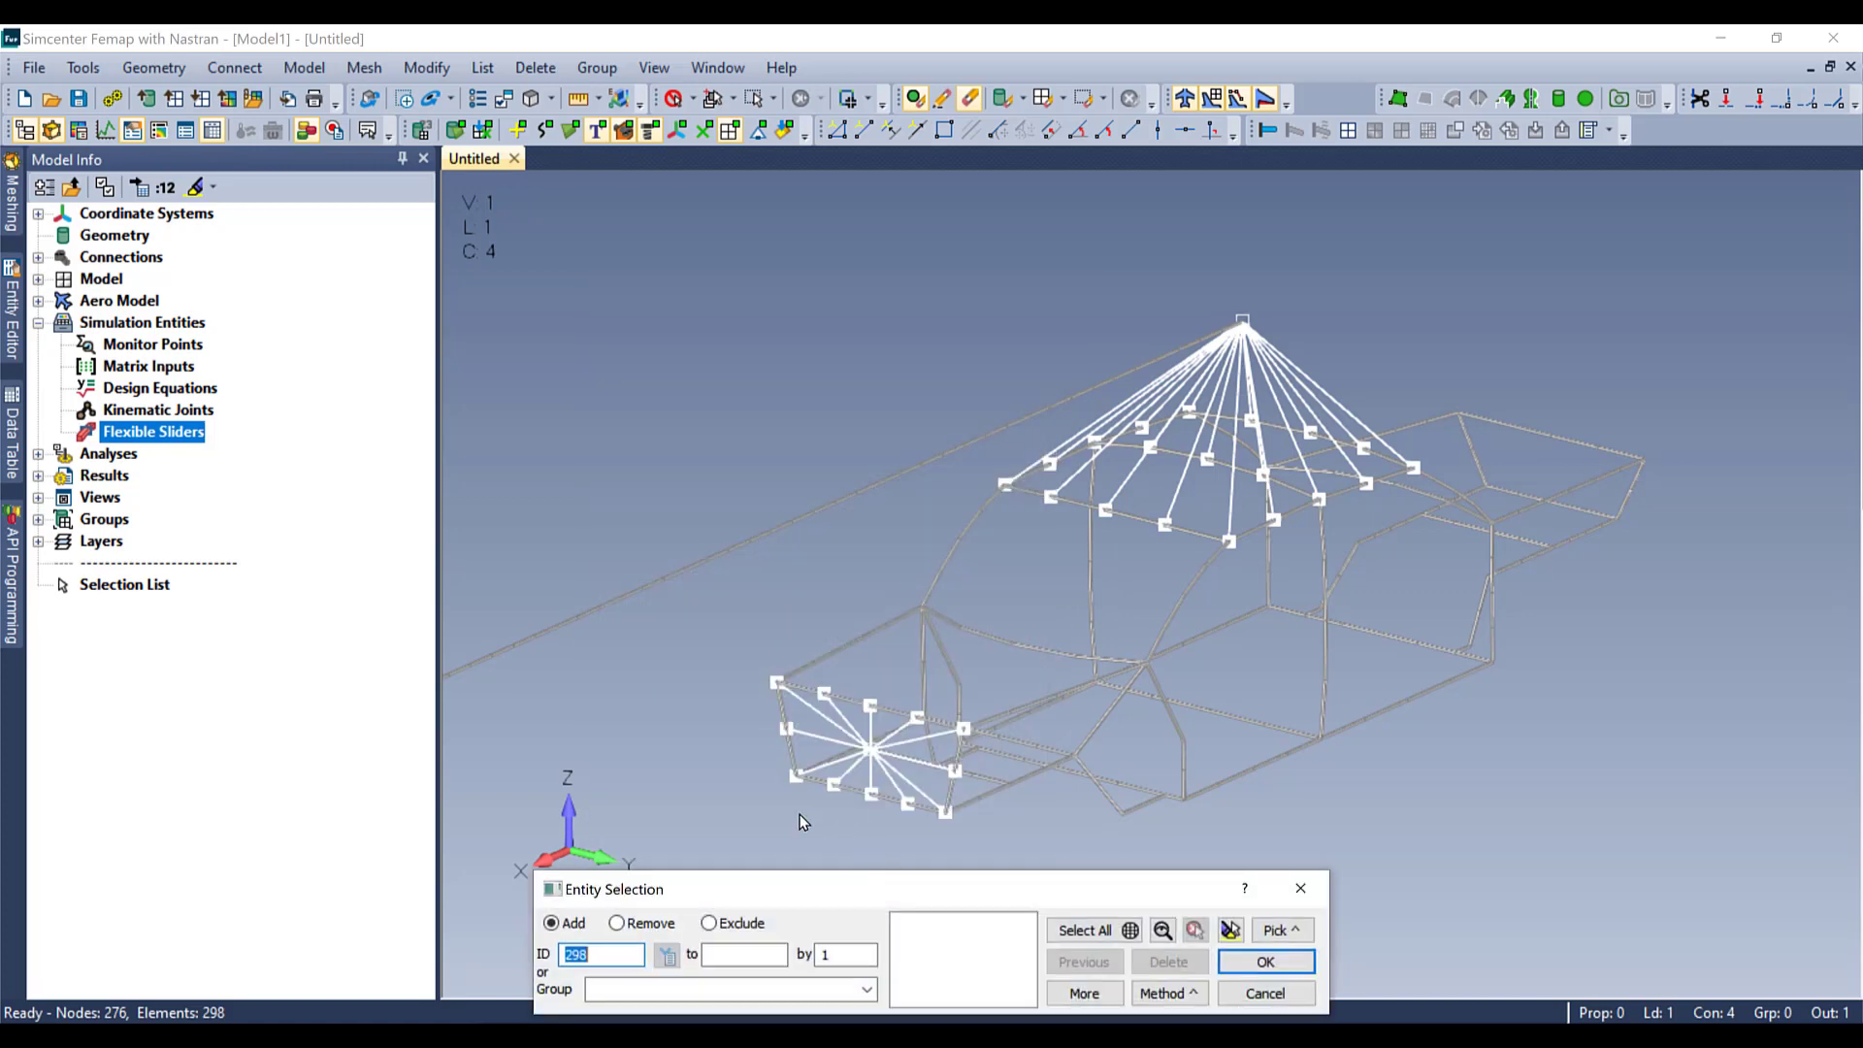
{"action": "scroll", "coordinate": [799, 813], "scroll_direction": "down", "scroll_amount": 2}
{"action": "middle_click_drag", "start_coordinate": [799, 814], "coordinate": [1019, 810], "text": "ctrl"}
{"action": "left_click", "coordinate": [644, 738]}
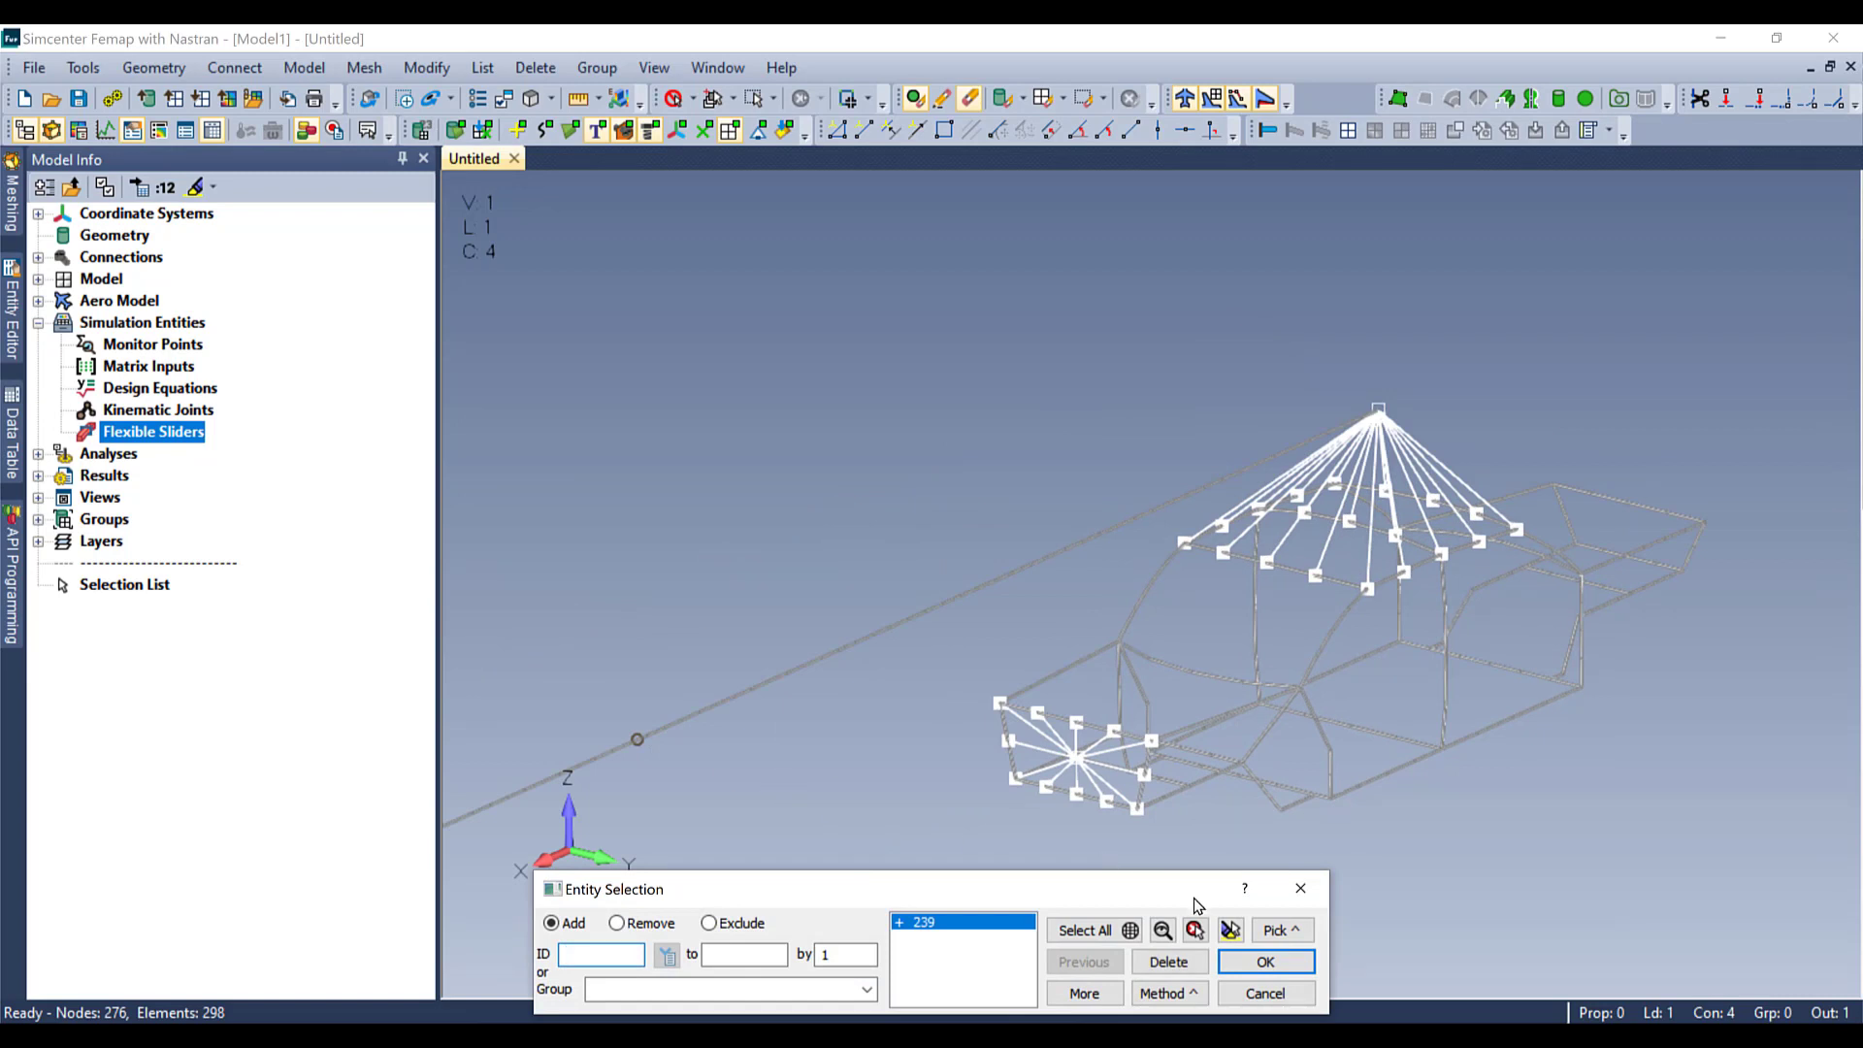
{"action": "left_click", "coordinate": [1271, 931]}
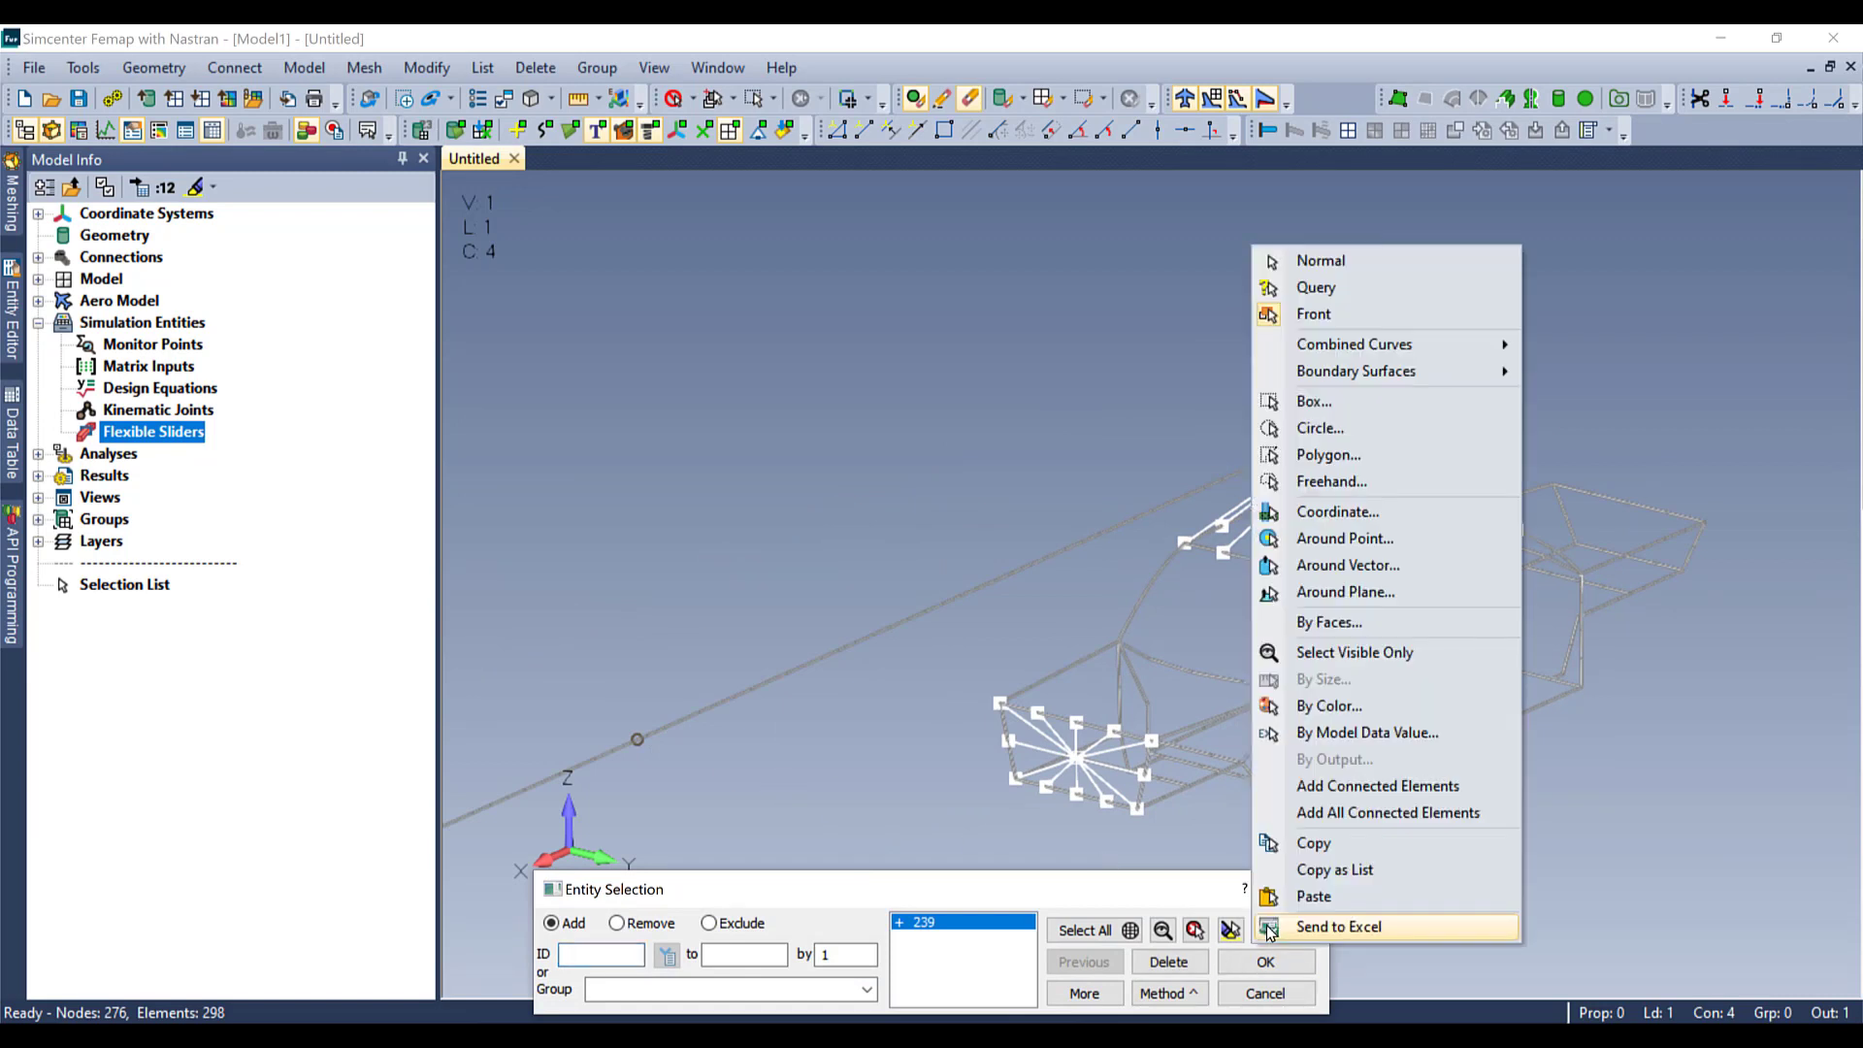
{"action": "left_click", "coordinate": [1305, 815]}
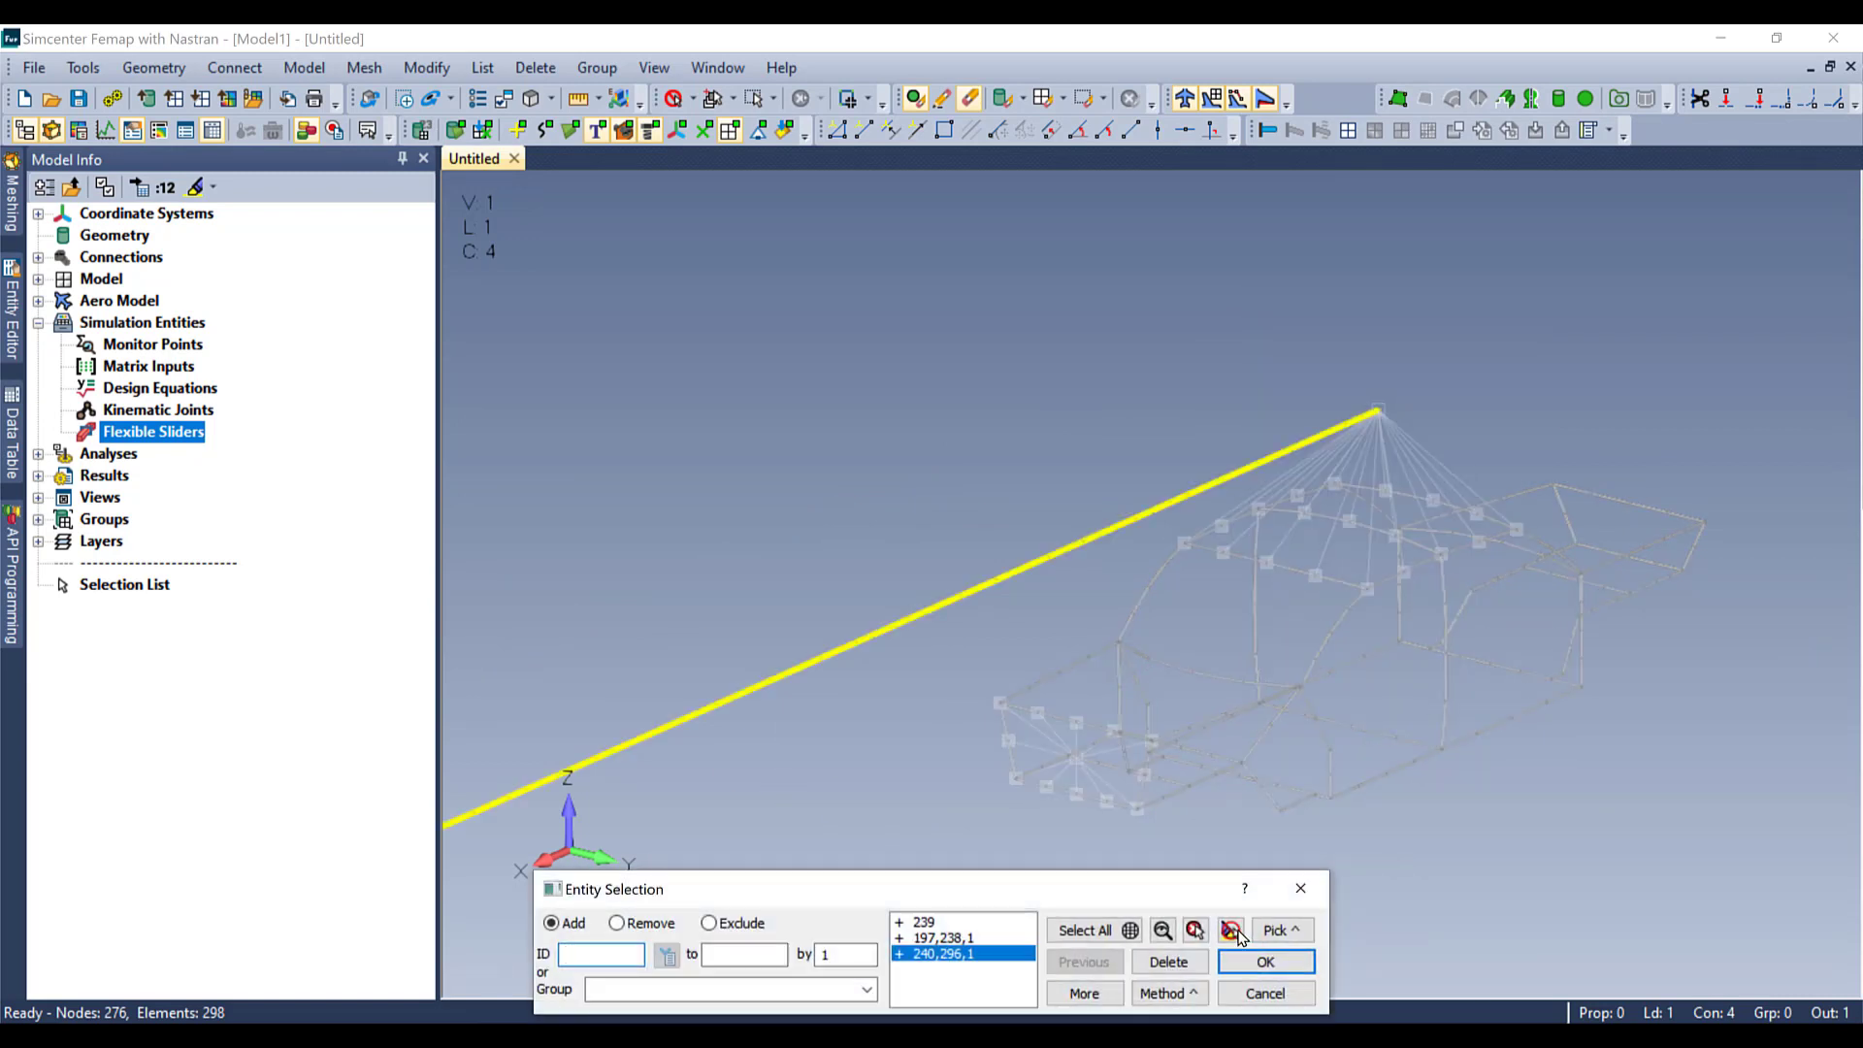
{"action": "scroll", "coordinate": [1045, 550], "scroll_direction": "down", "scroll_amount": 4}
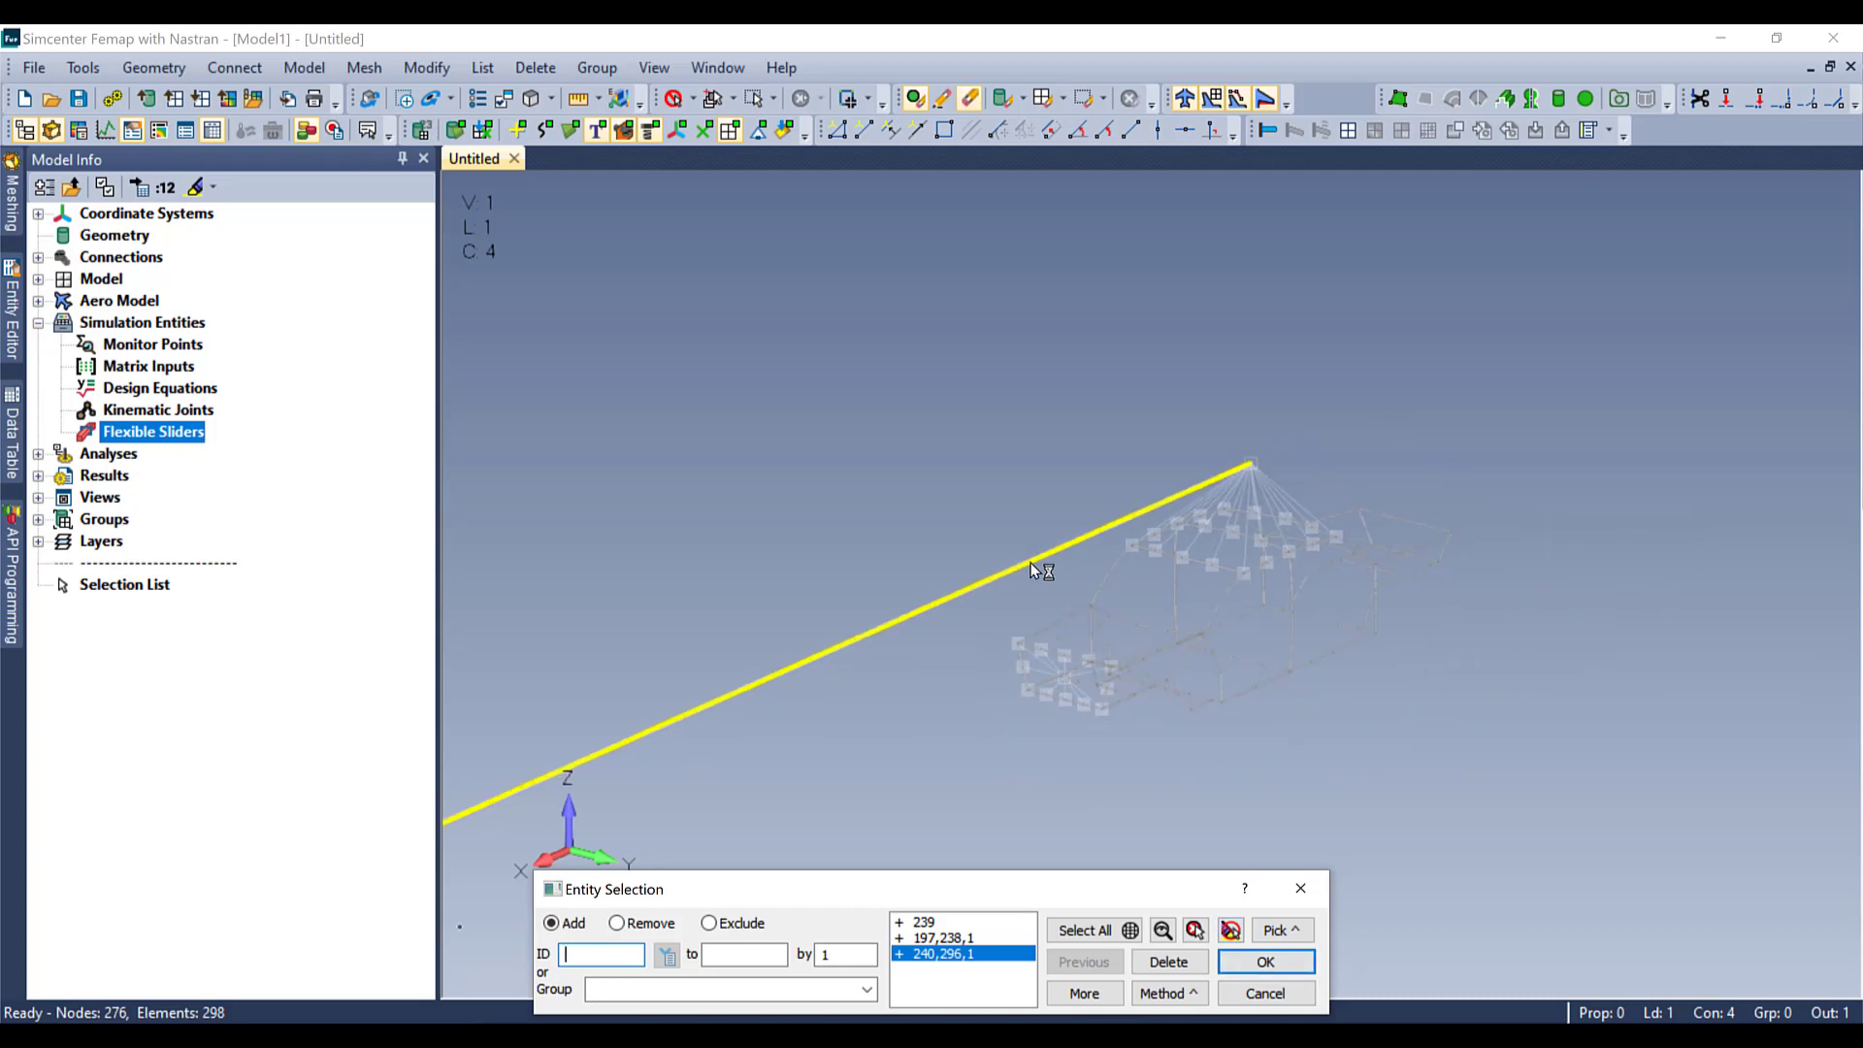
{"action": "left_click", "coordinate": [1262, 963]}
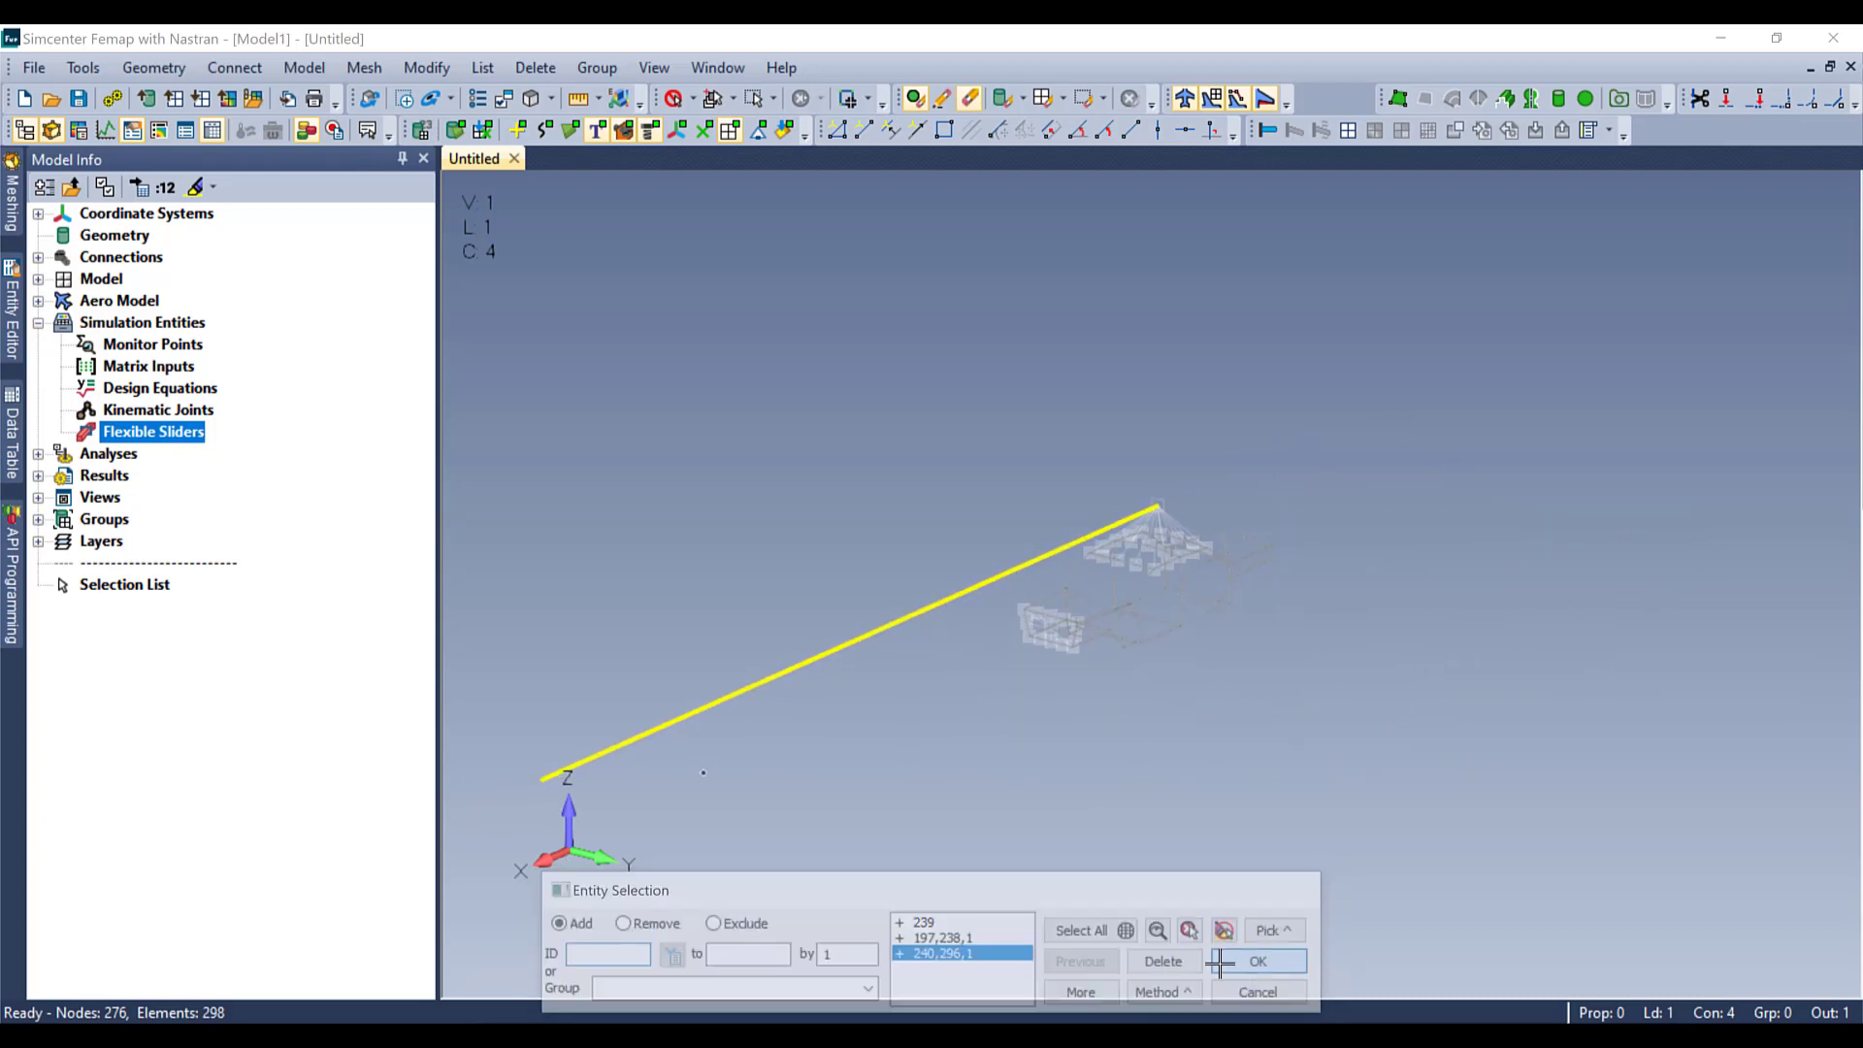
{"action": "left_click", "coordinate": [877, 844]}
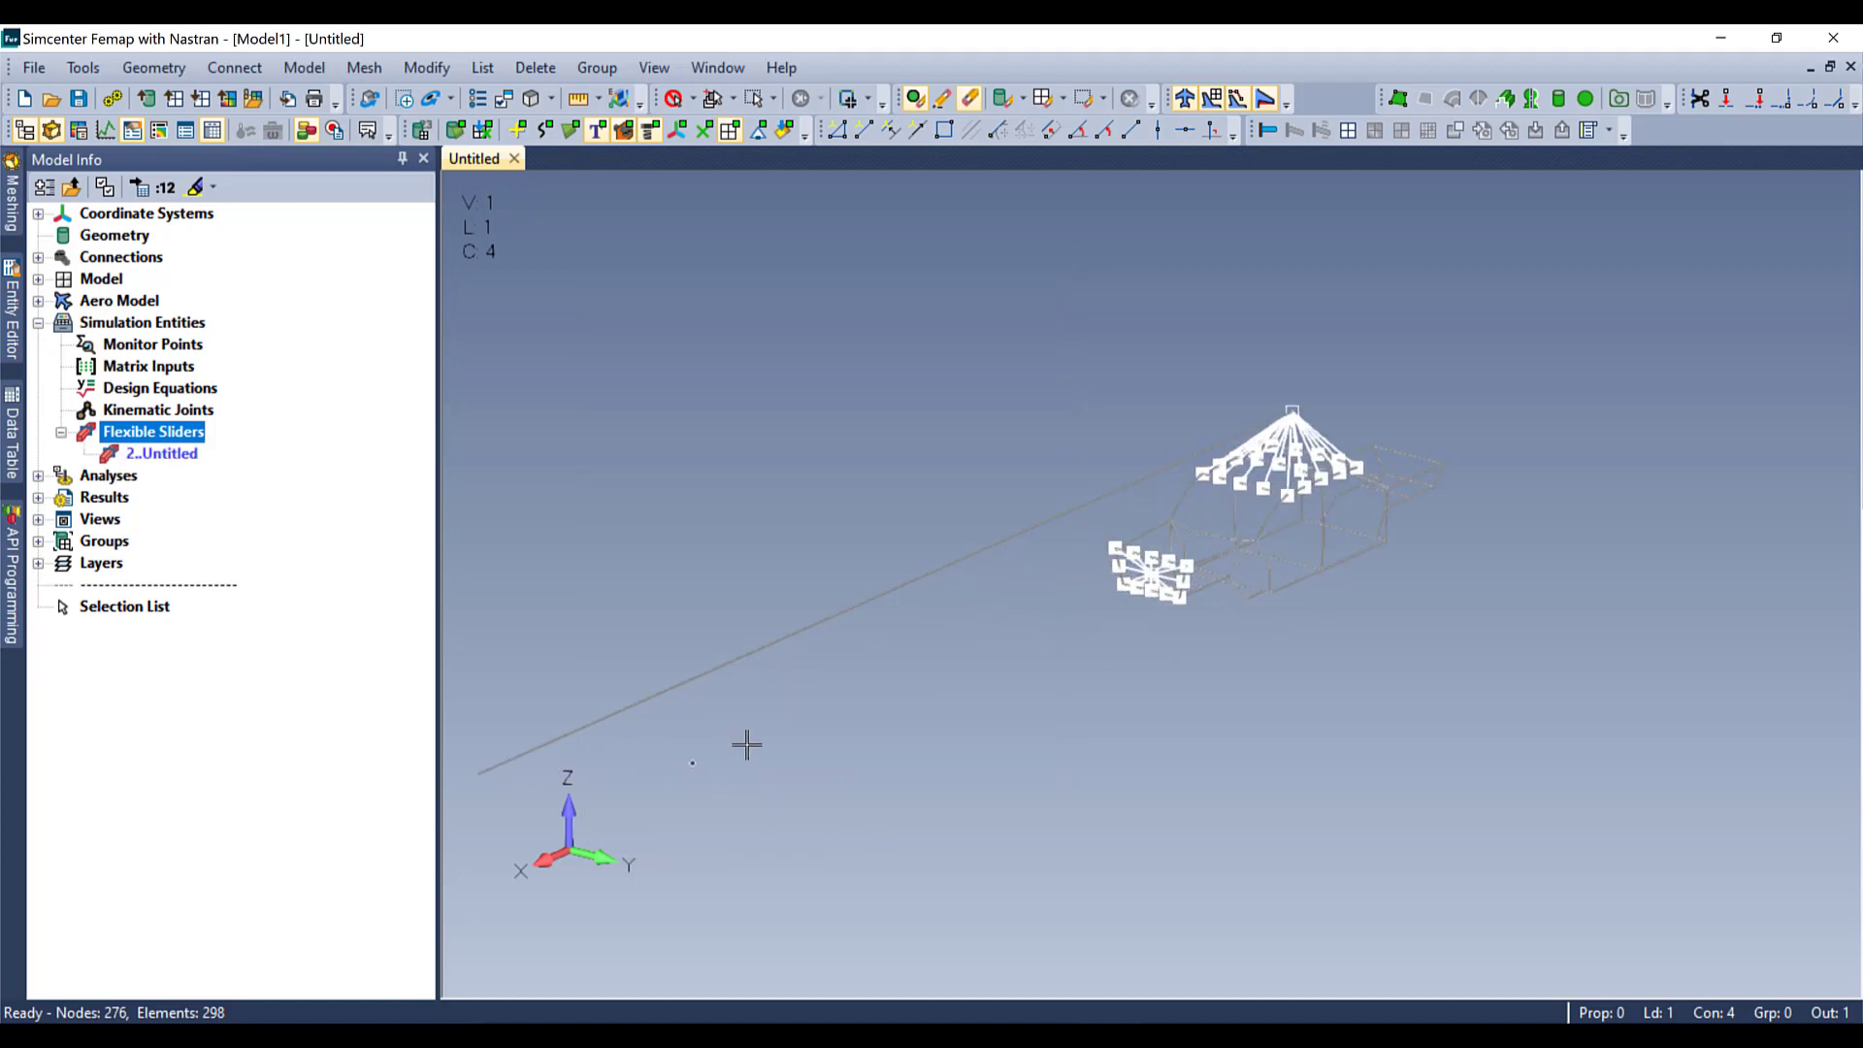
Step: Include the prismatic slider in the Flexible Sliders option of the beam_flexslider_s-402prif.dat analysis set and run the analysis
{"action": "left_click", "coordinate": [308, 66]}
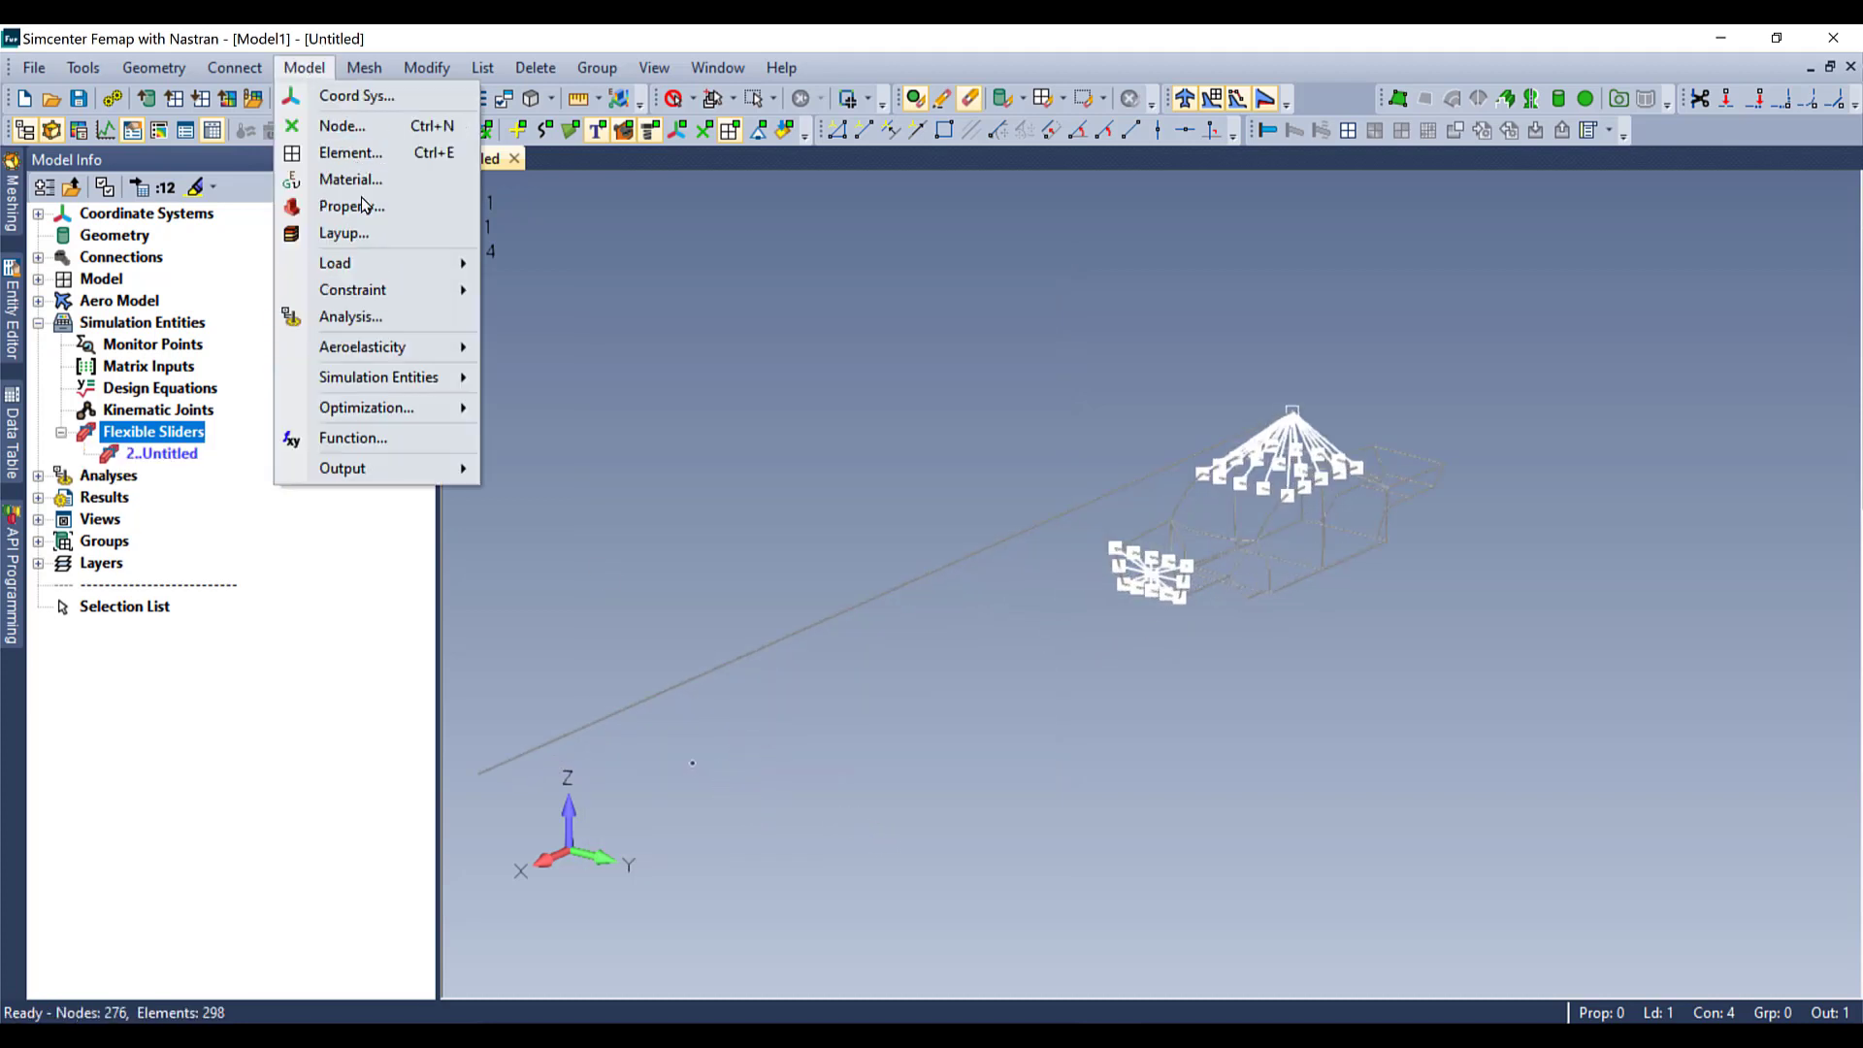
{"action": "left_click", "coordinate": [361, 316]}
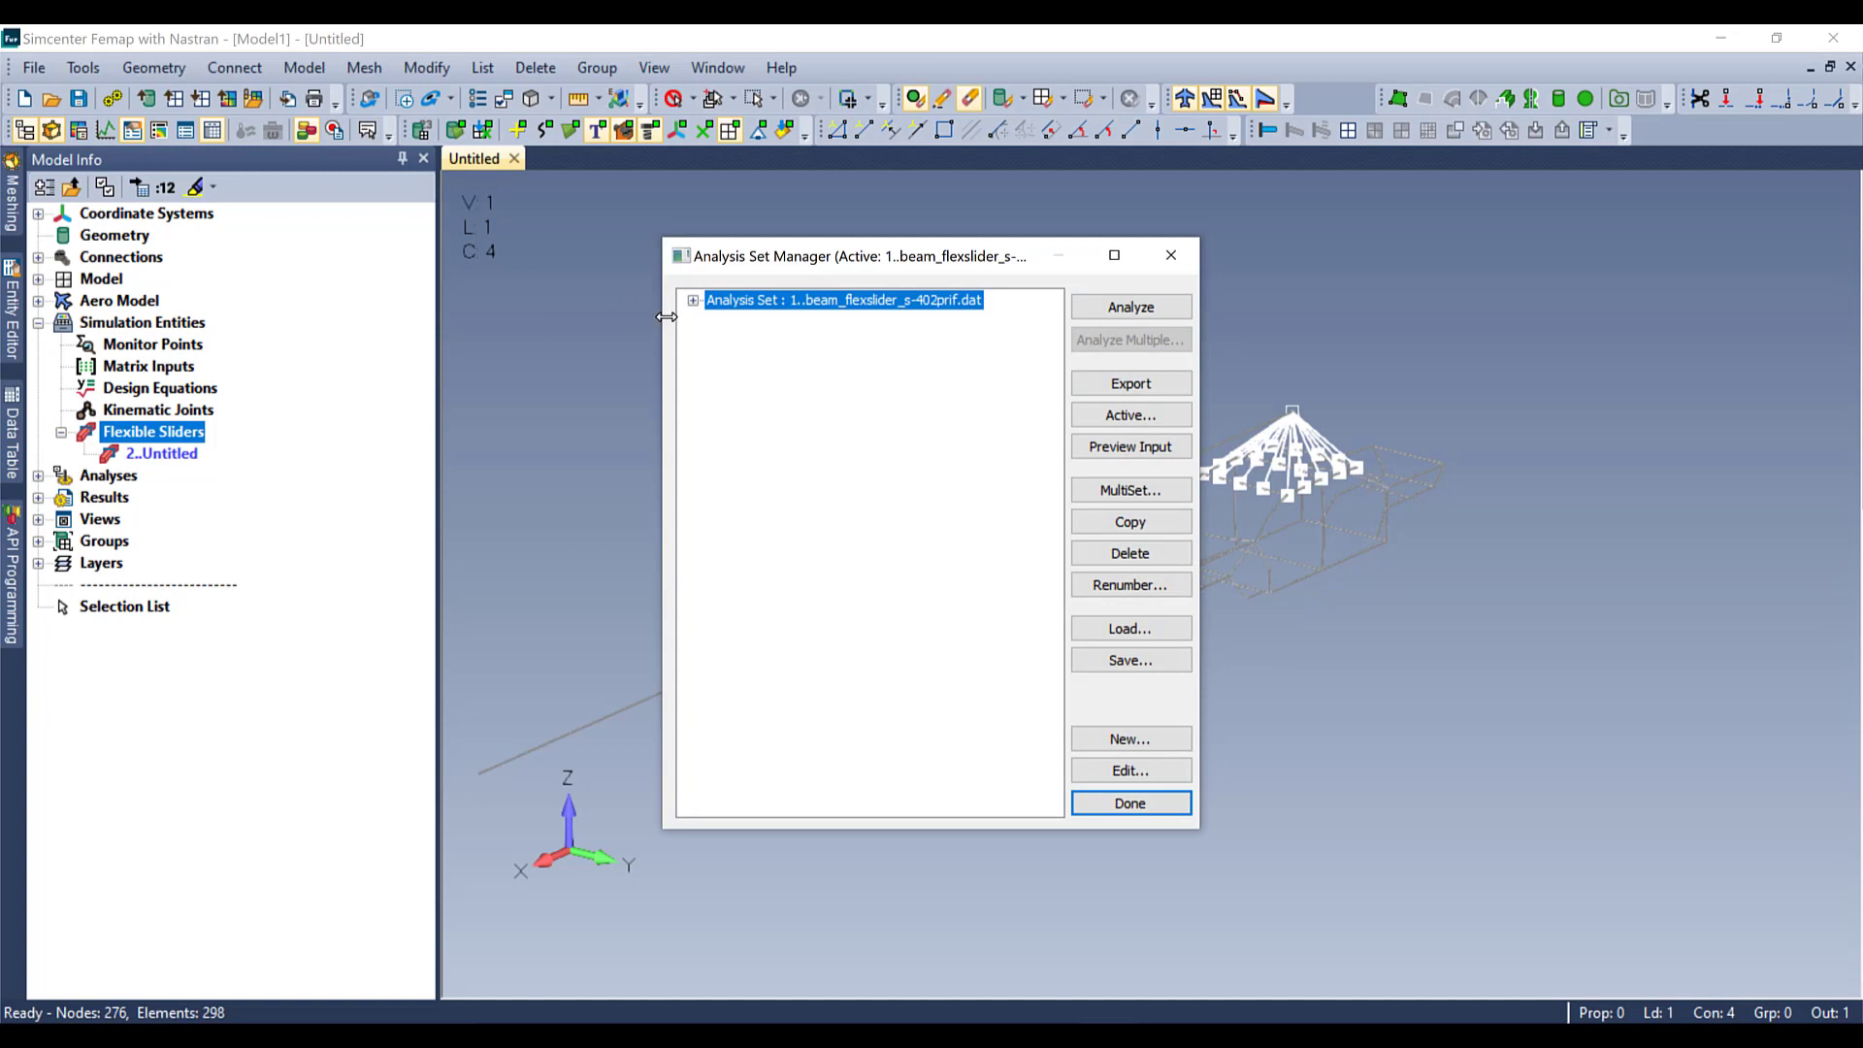
{"action": "left_click", "coordinate": [694, 301]}
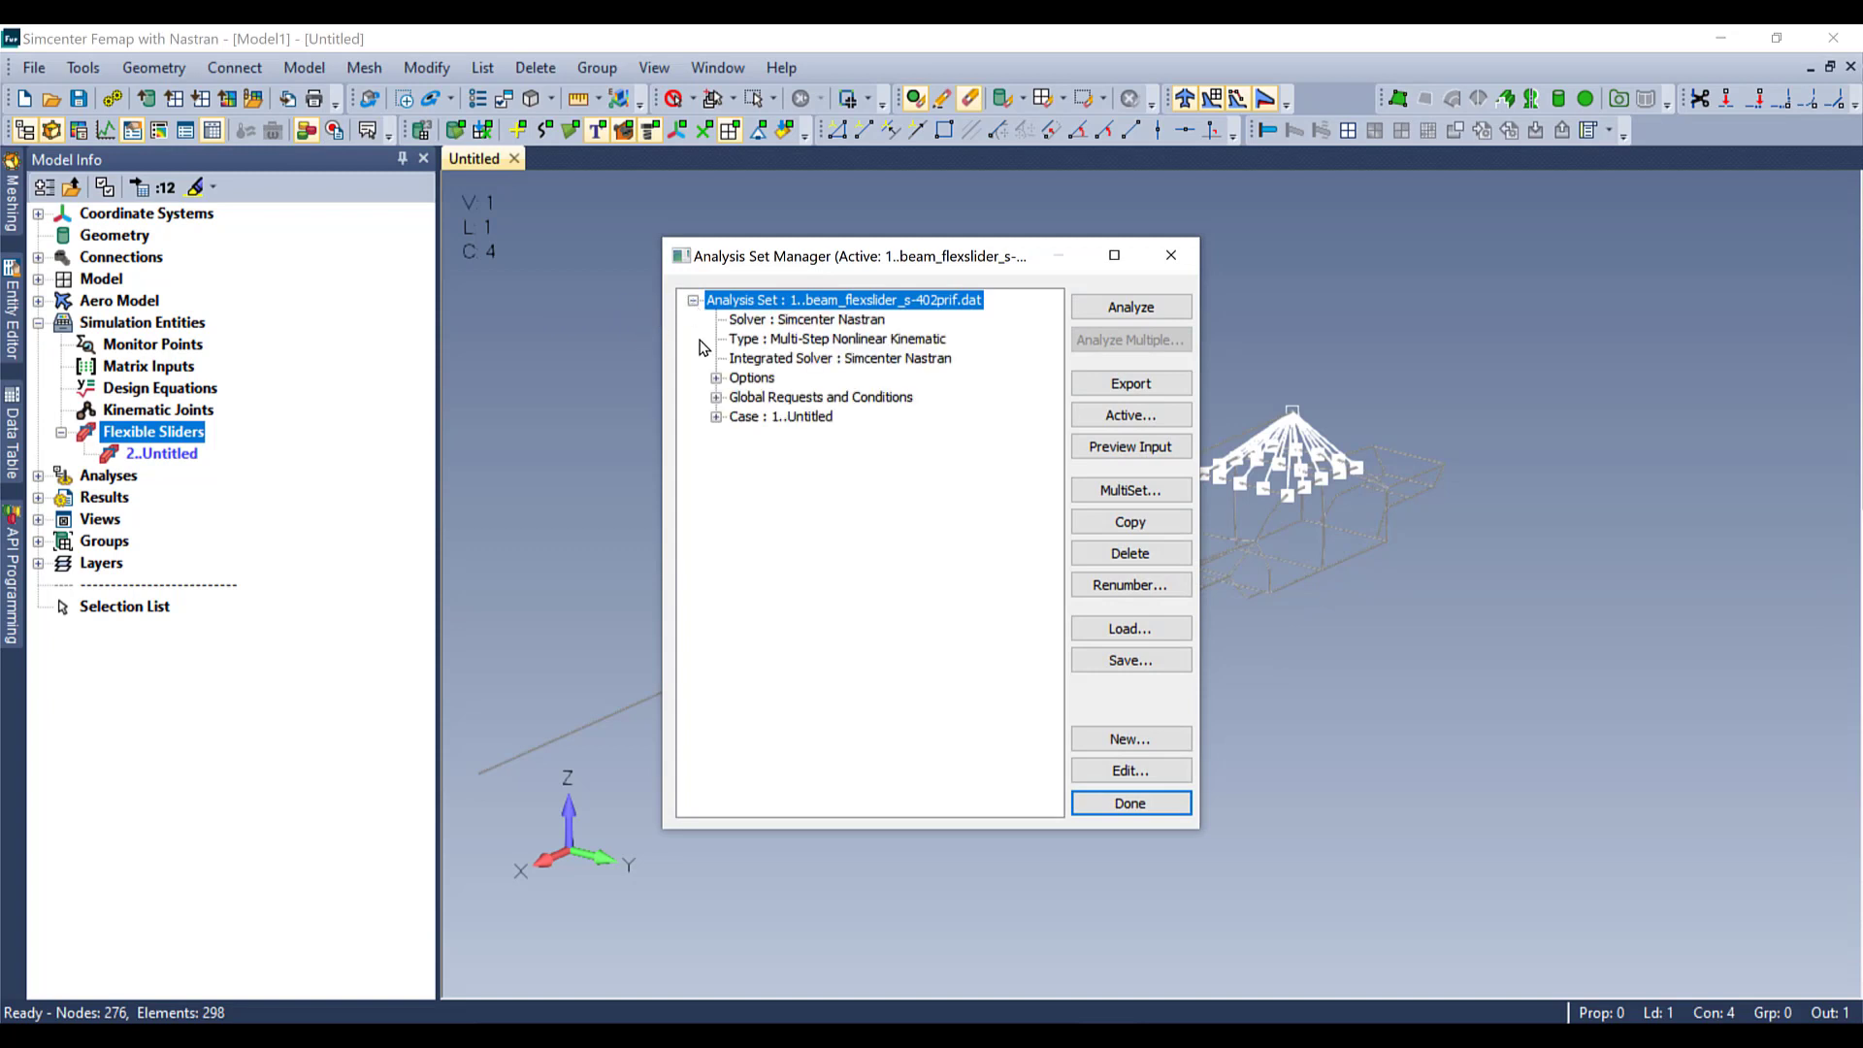
{"action": "left_click", "coordinate": [716, 378]}
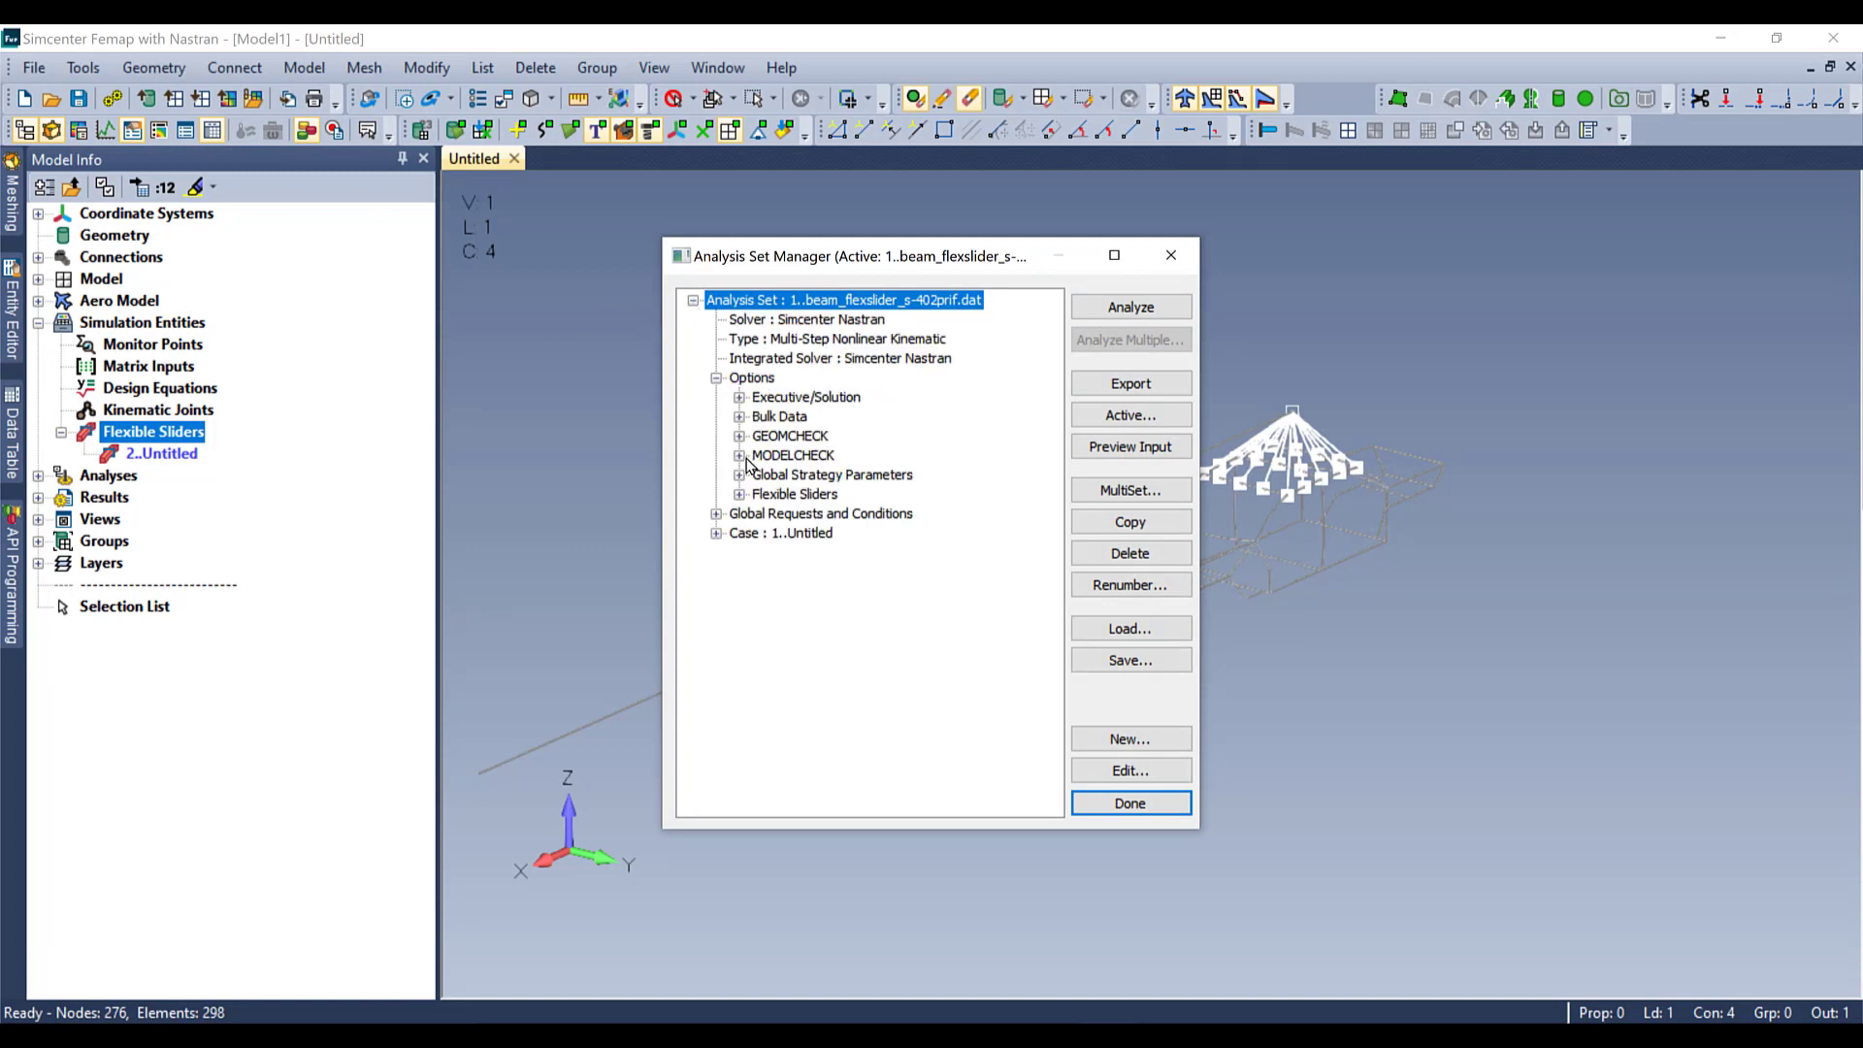
{"action": "left_click", "coordinate": [739, 494]}
{"action": "double_click", "coordinate": [786, 515]}
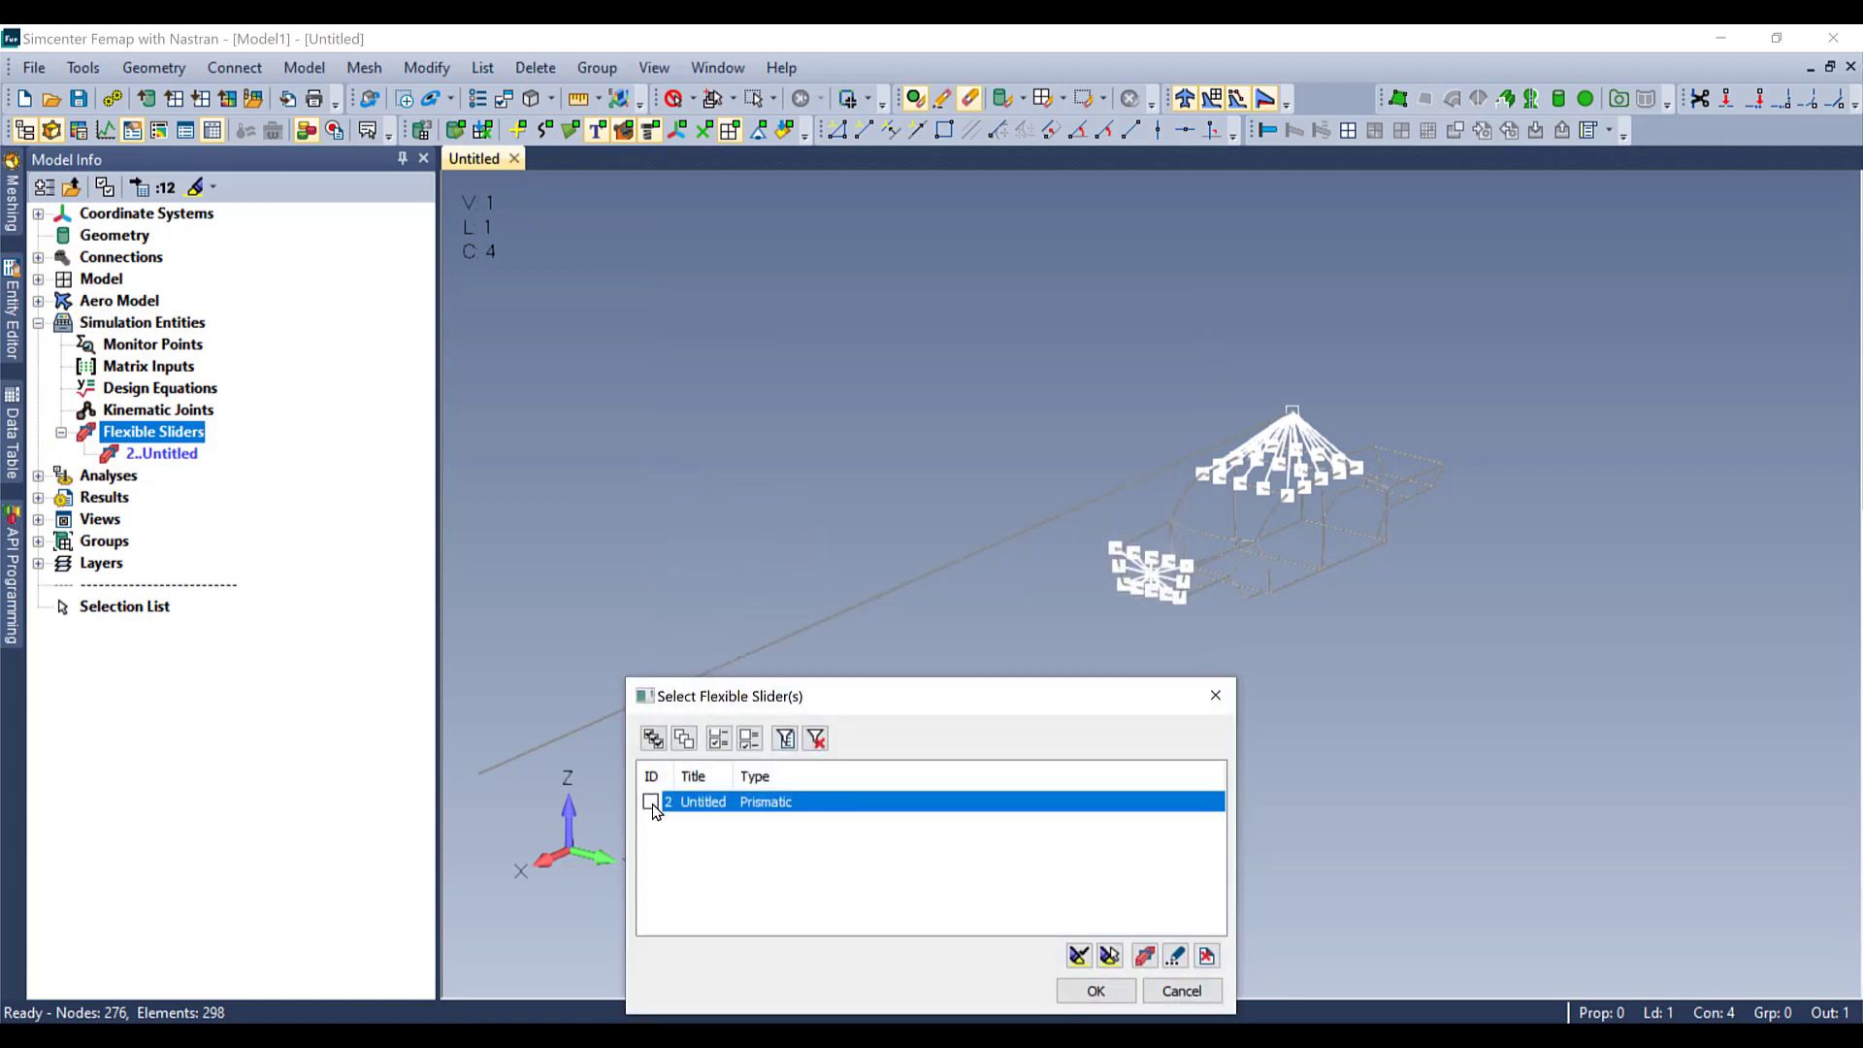
{"action": "left_click", "coordinate": [1096, 991]}
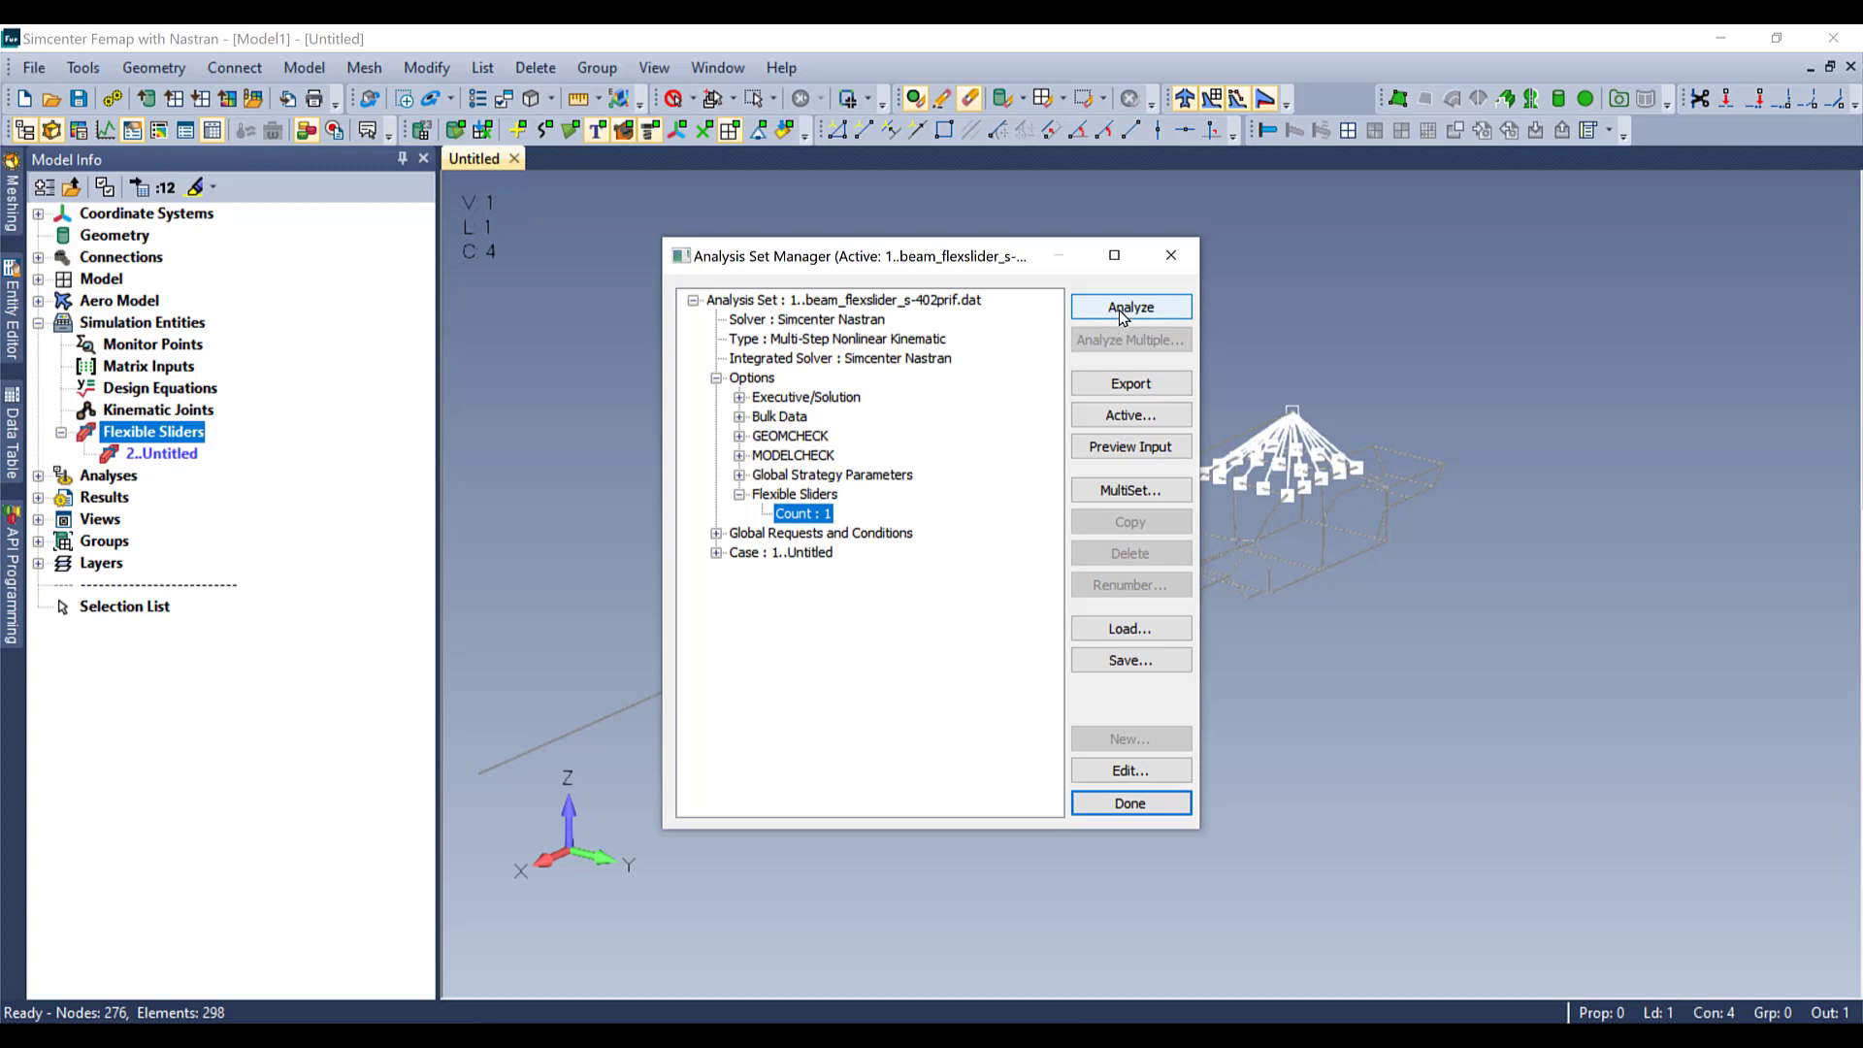
{"action": "left_click", "coordinate": [1119, 308]}
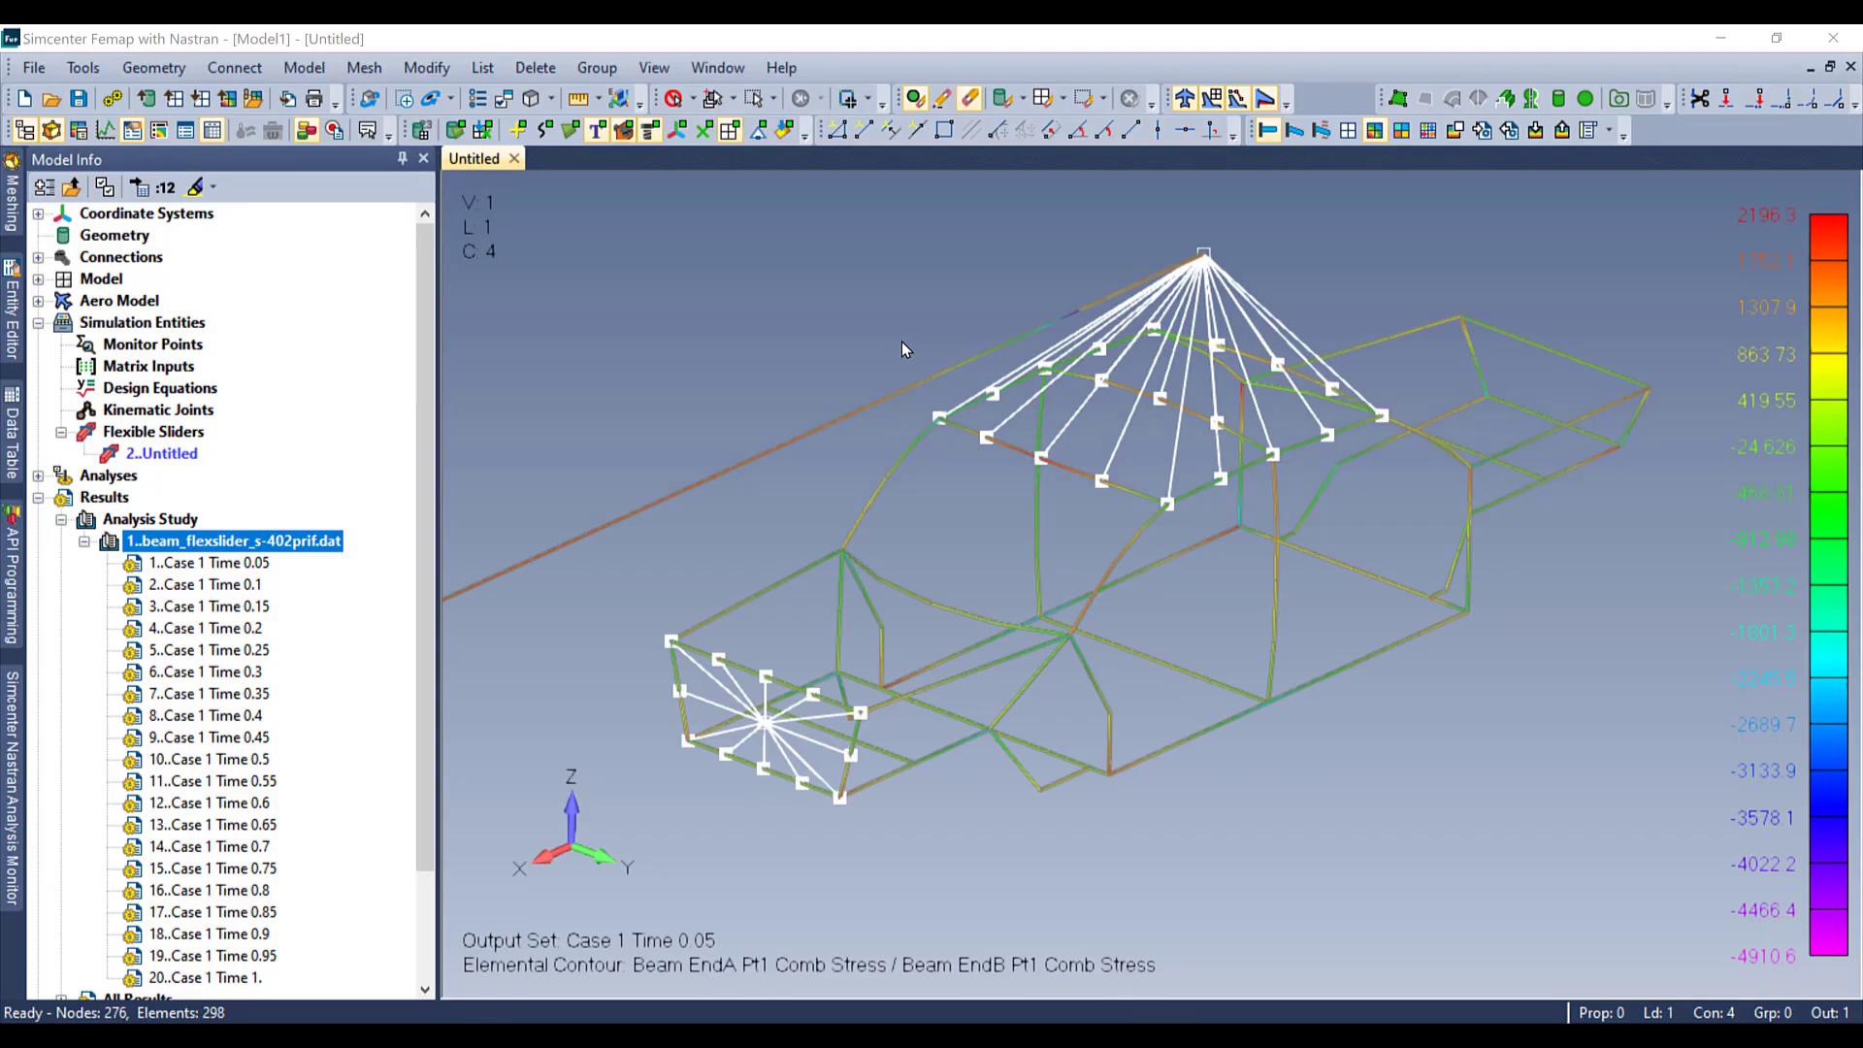
Step: Animate the beam_flexslider_s-402prif.dat analysis study across all its result sets
{"action": "left_click", "coordinate": [608, 838]}
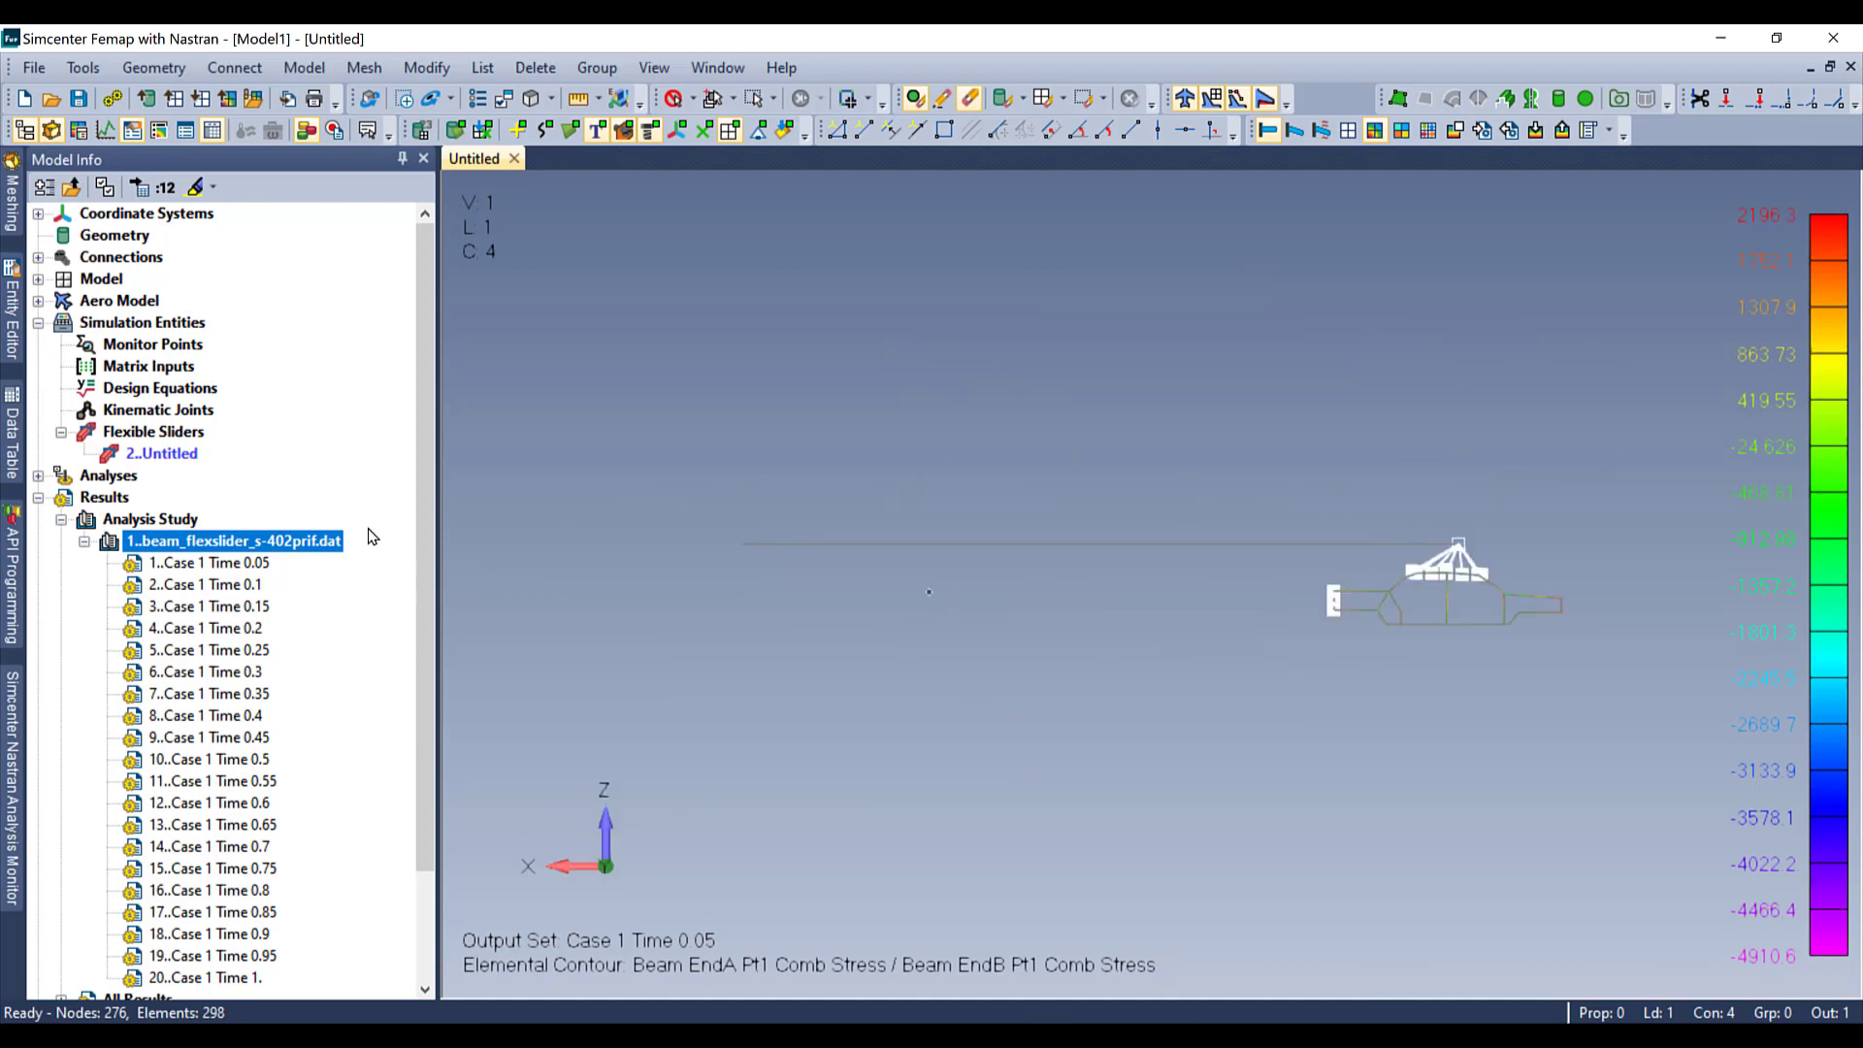
{"action": "right_click", "coordinate": [298, 548]}
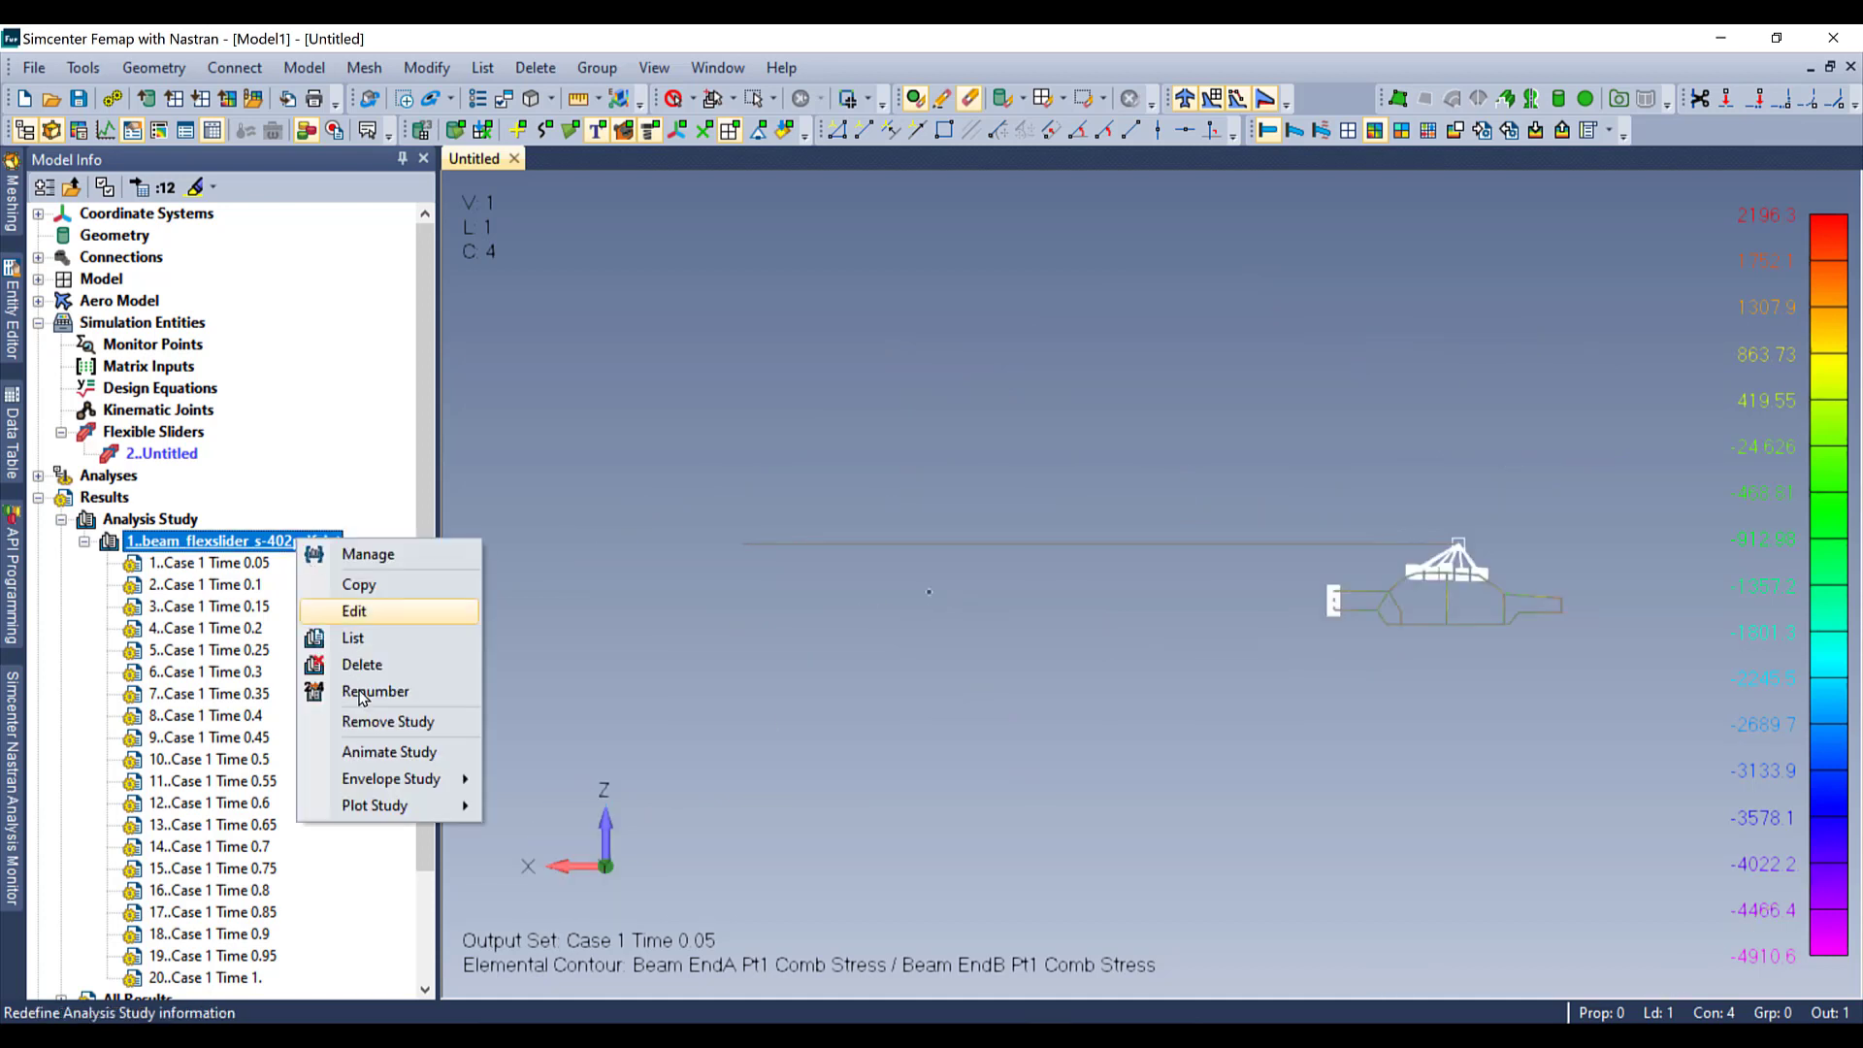
{"action": "left_click", "coordinate": [389, 753]}
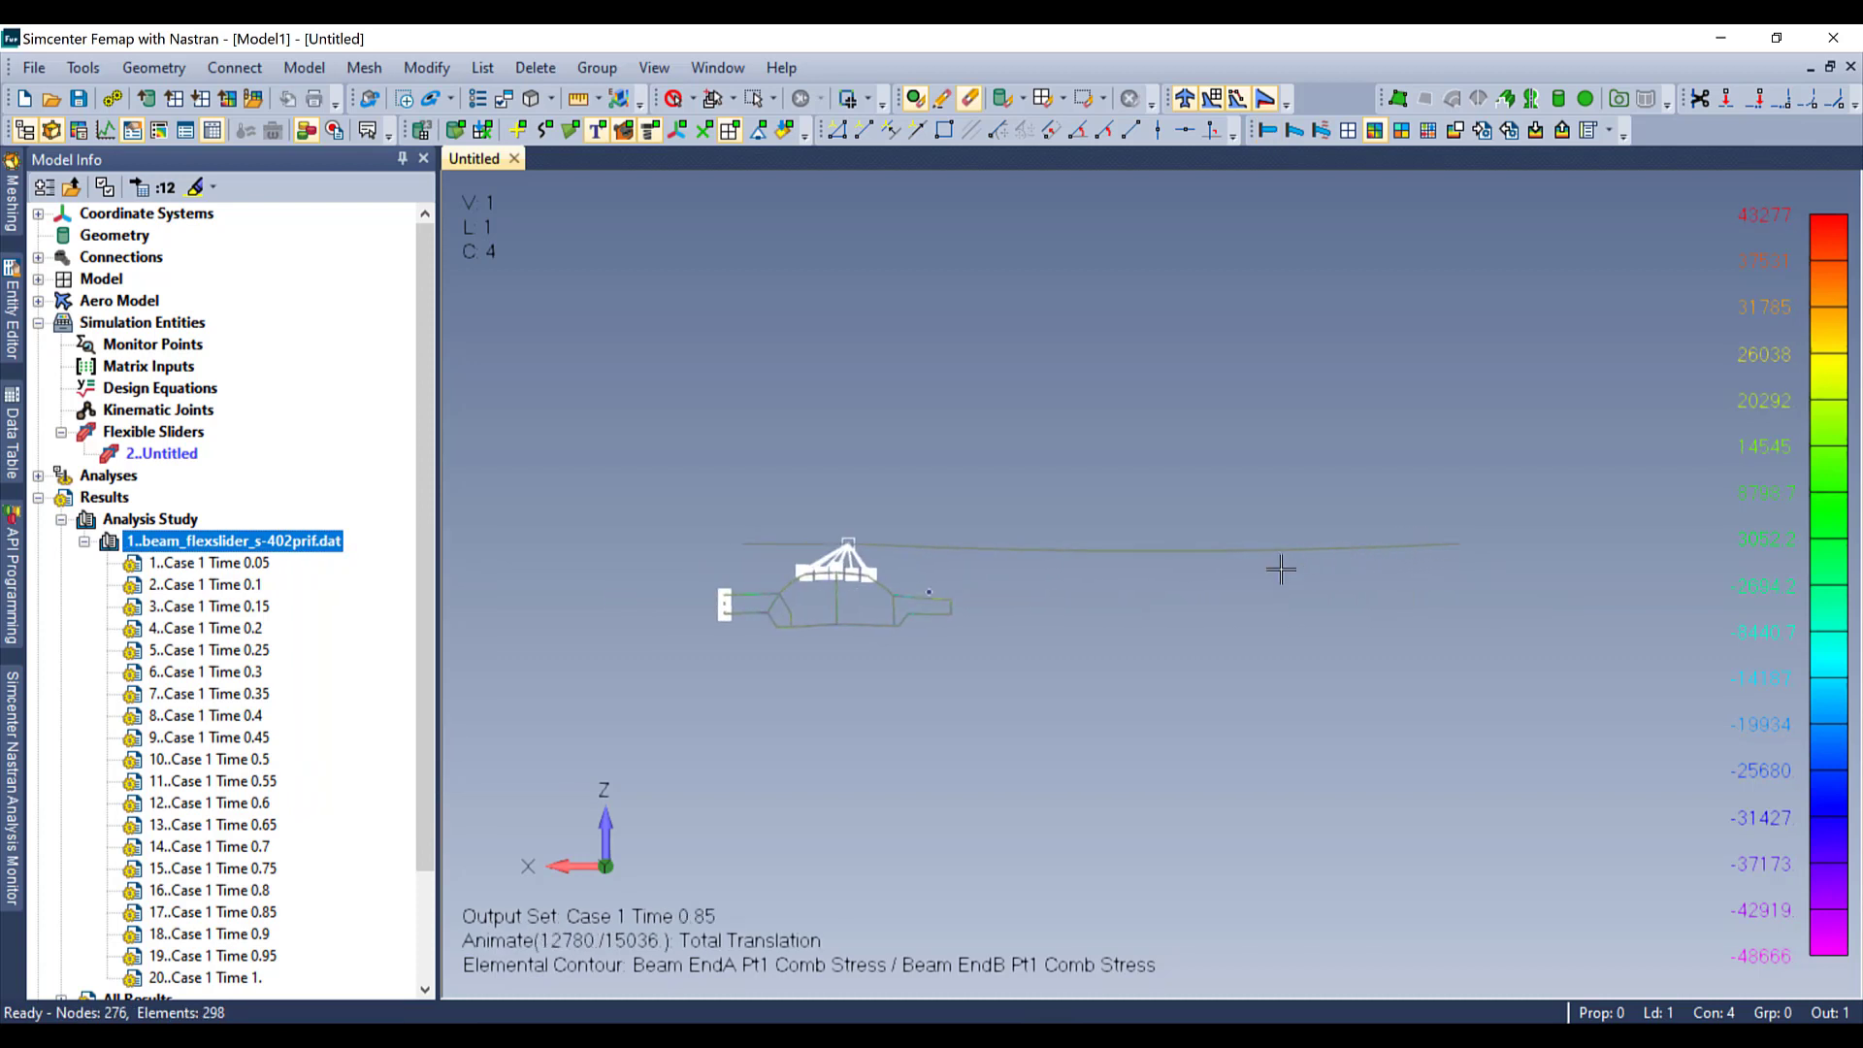